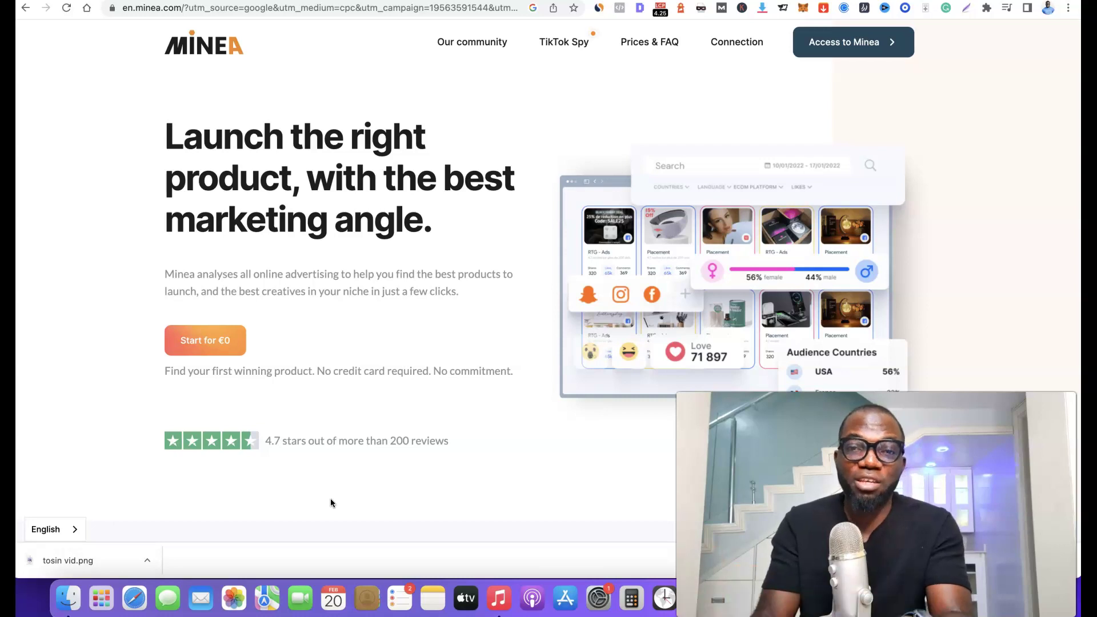
Show Minea's pricing page comparing the Lite (0 €), Starter (49 €) and Premium (99 €) plans.
left_click(319, 502)
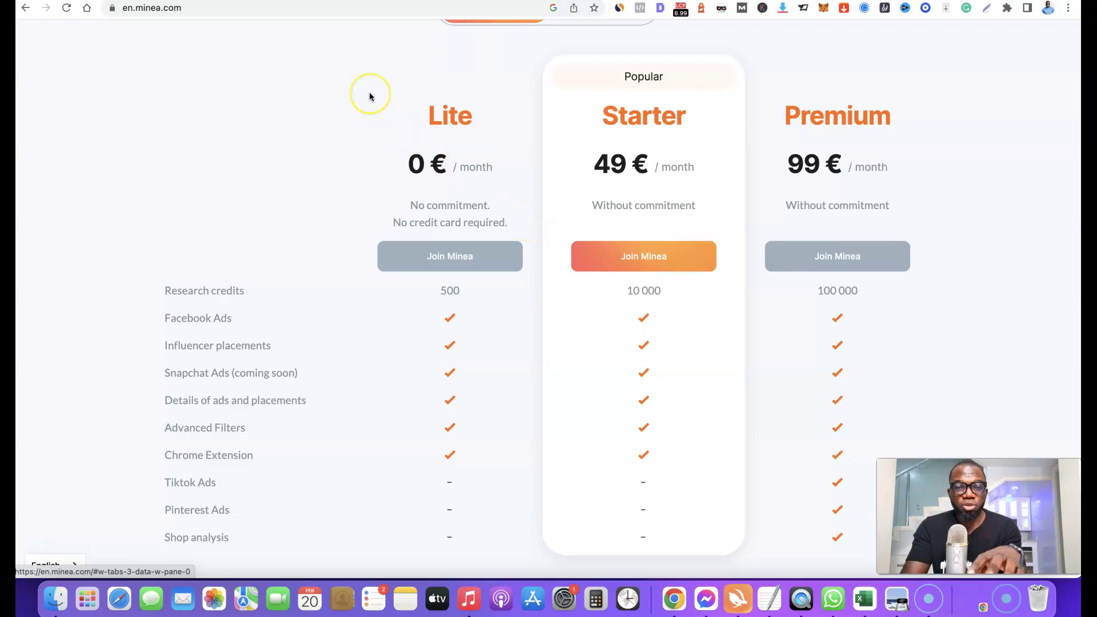
left_click(491, 76)
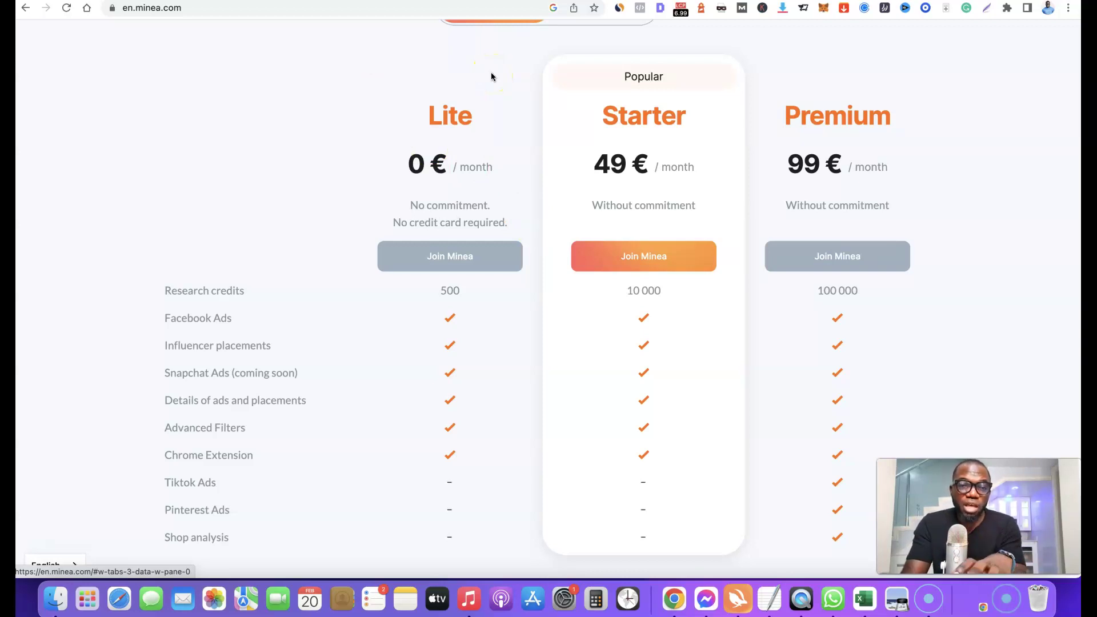
left_click(336, 78)
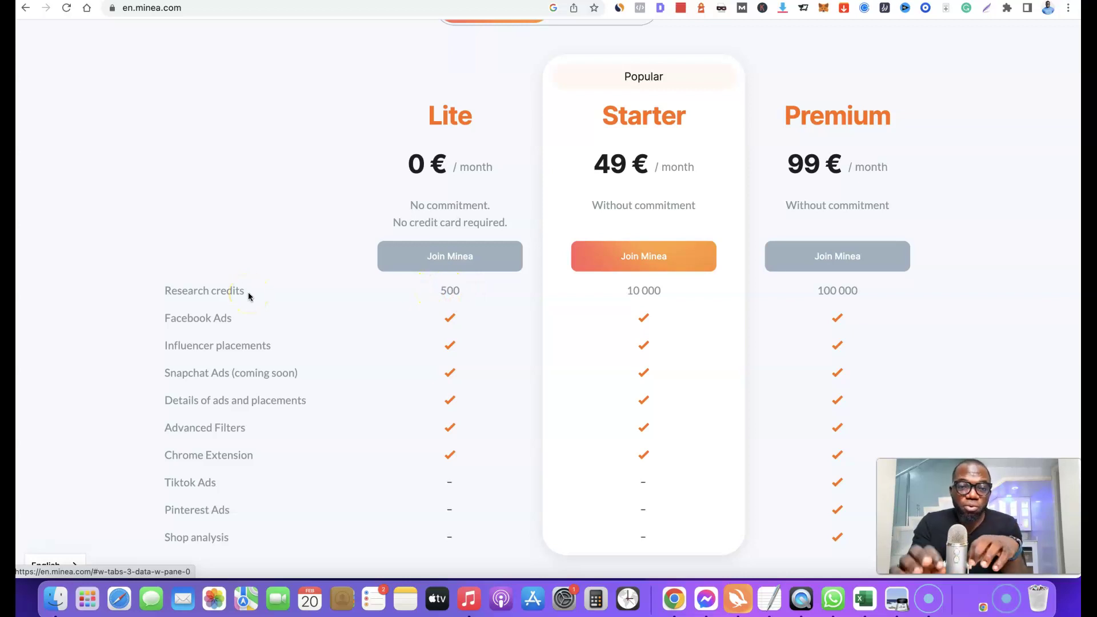
scroll(248, 293, "down", 1)
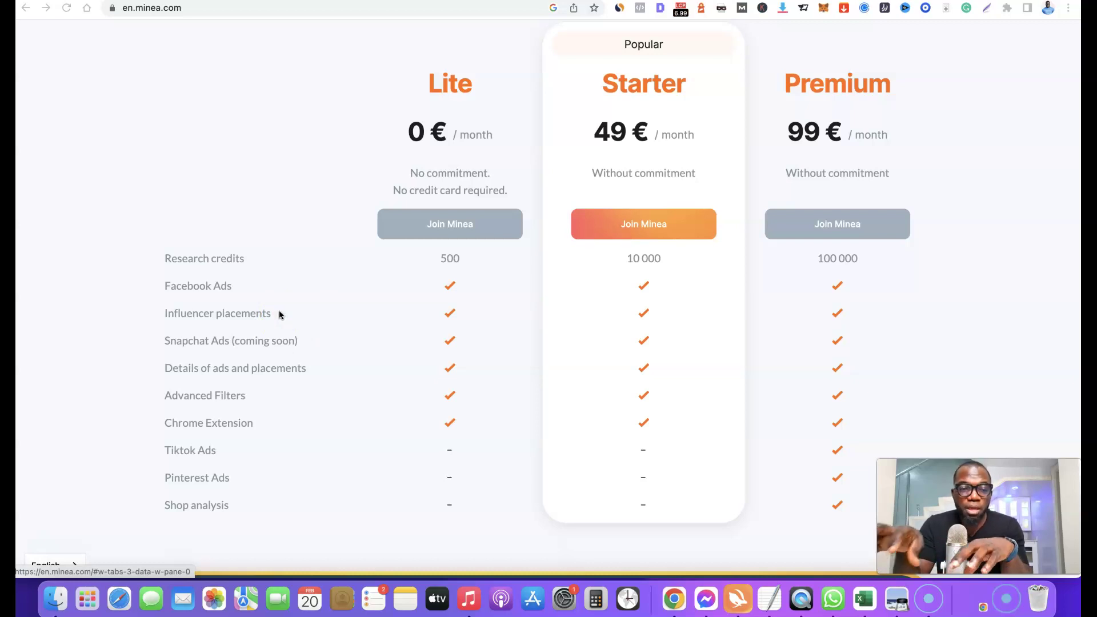
left_click(185, 386)
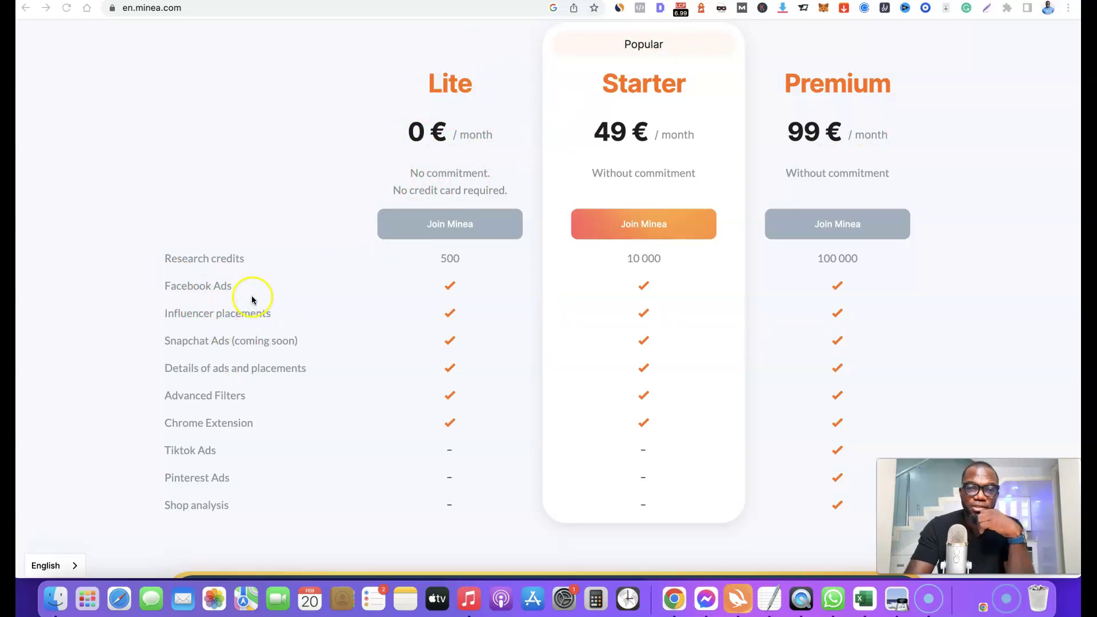
Return to the Minea homepage and enter the app's Find winning products on Facebook page.
key("super+bracketleft")
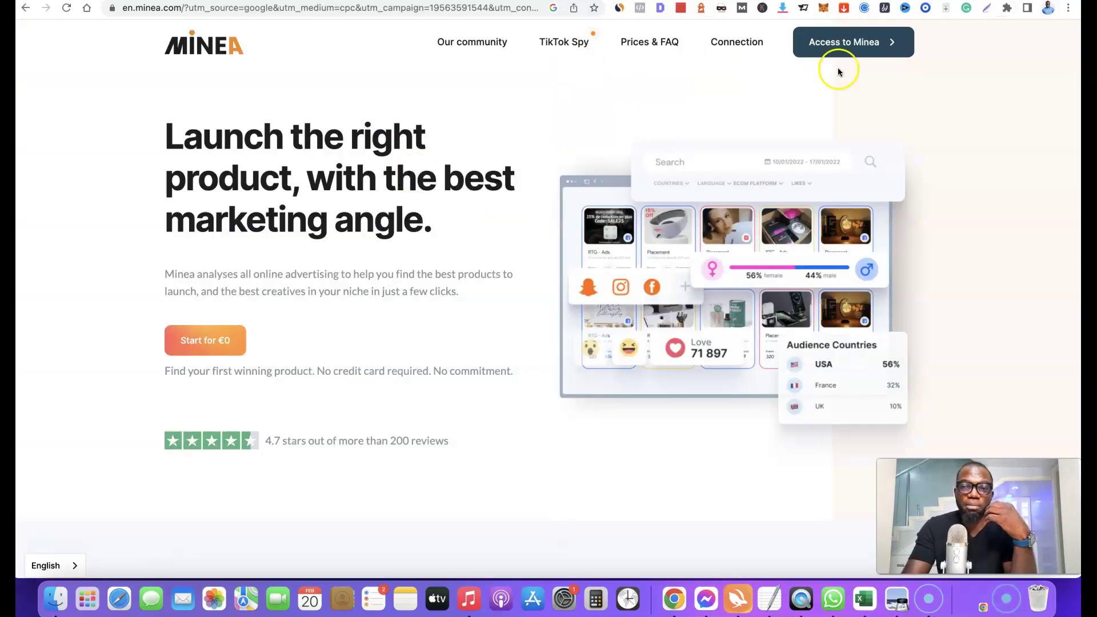
key("super+bracketright")
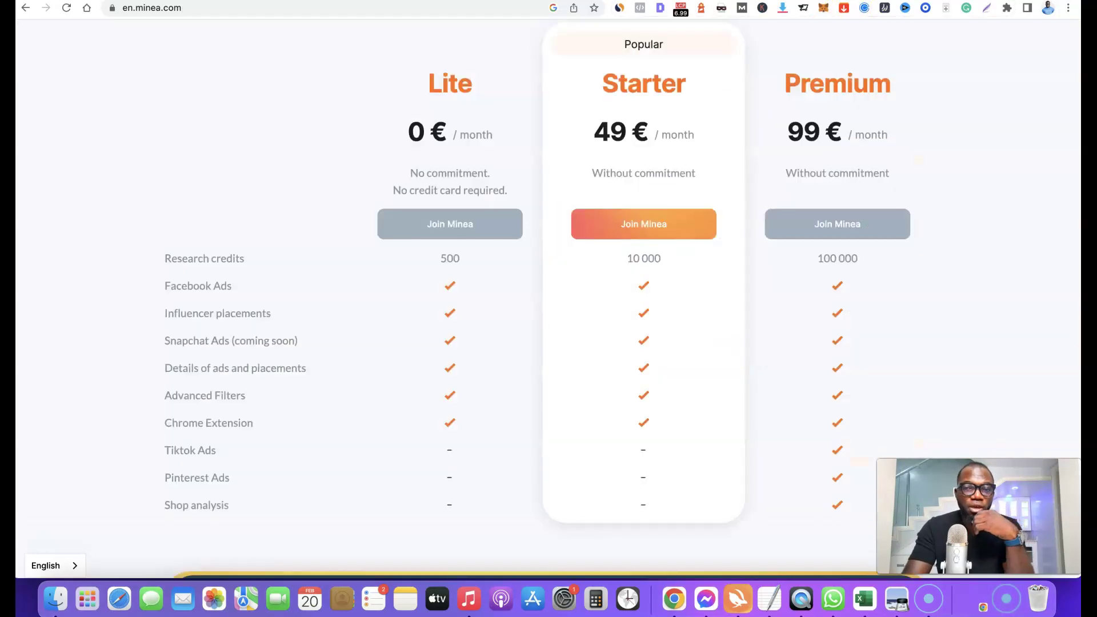
key("super+bracketleft")
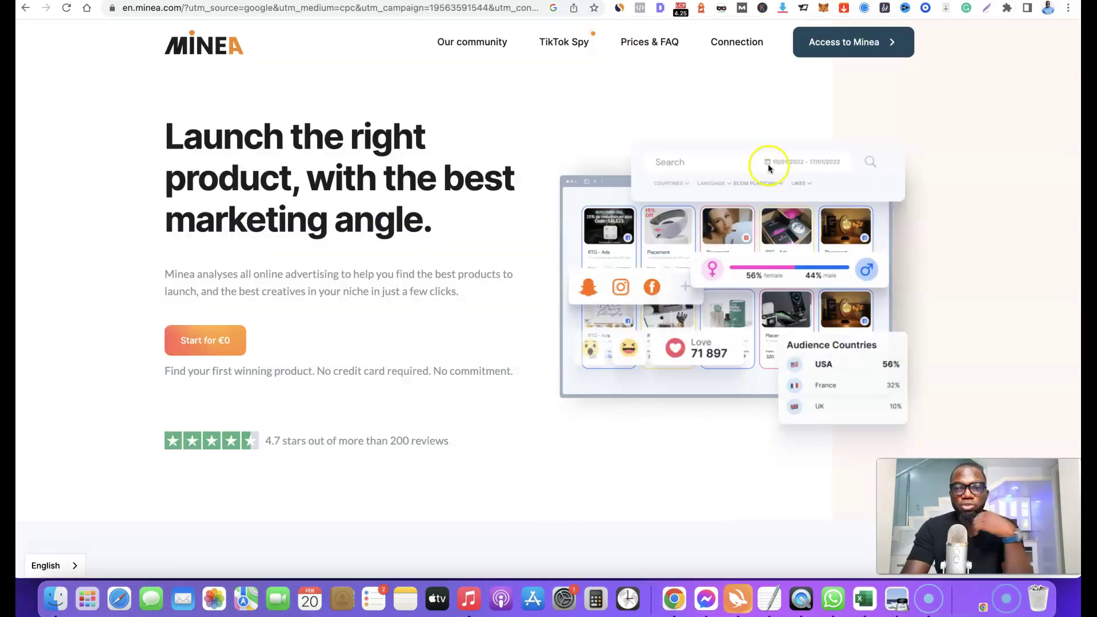
left_click(839, 48)
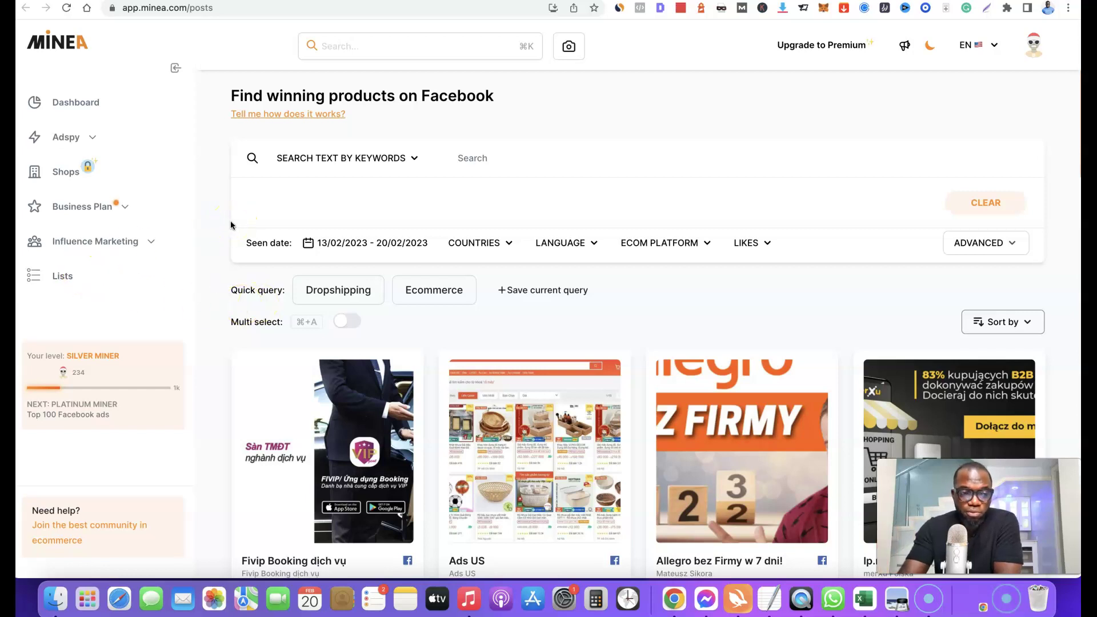
Expand Adspy, open Facebook Ads, and browse the ad result cards.
left_click(93, 138)
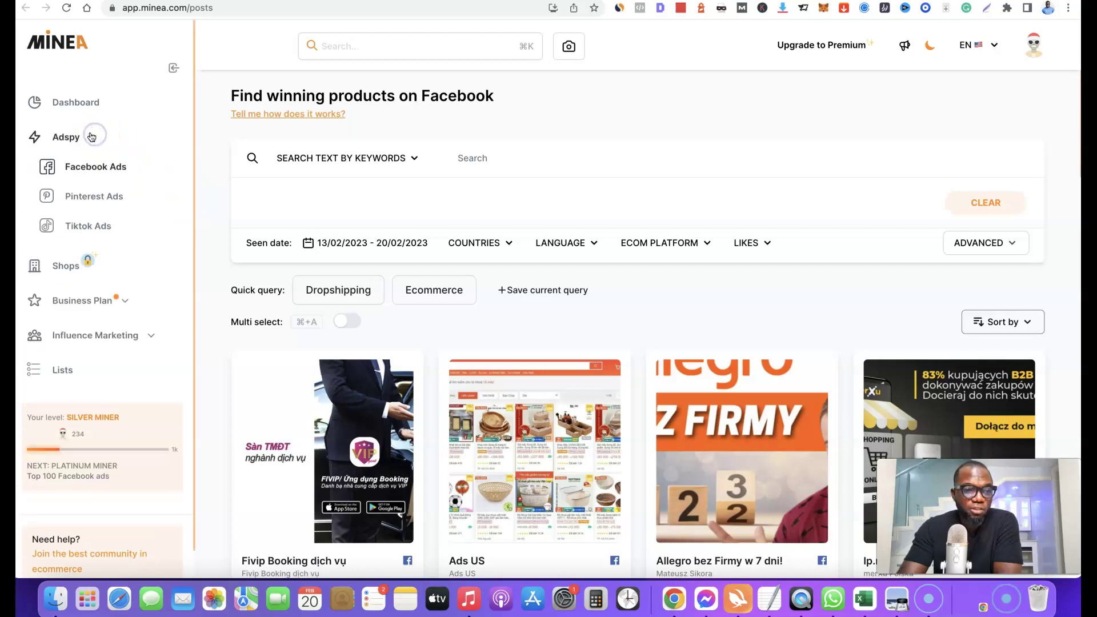
left_click(87, 169)
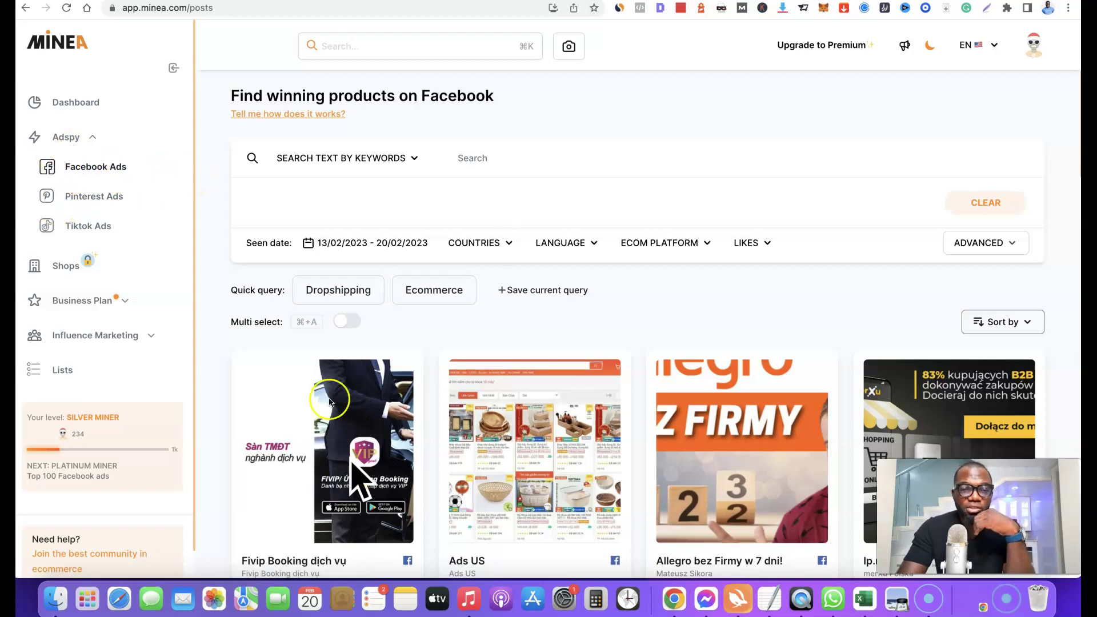
scroll(701, 277, "down", 3)
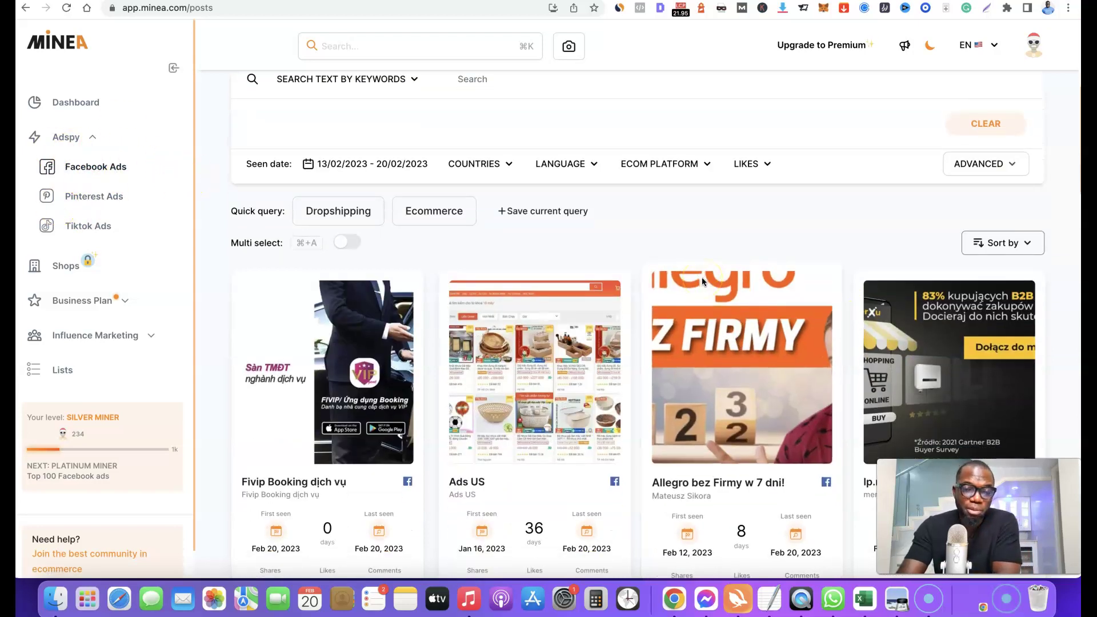
scroll(680, 254, "down", 6)
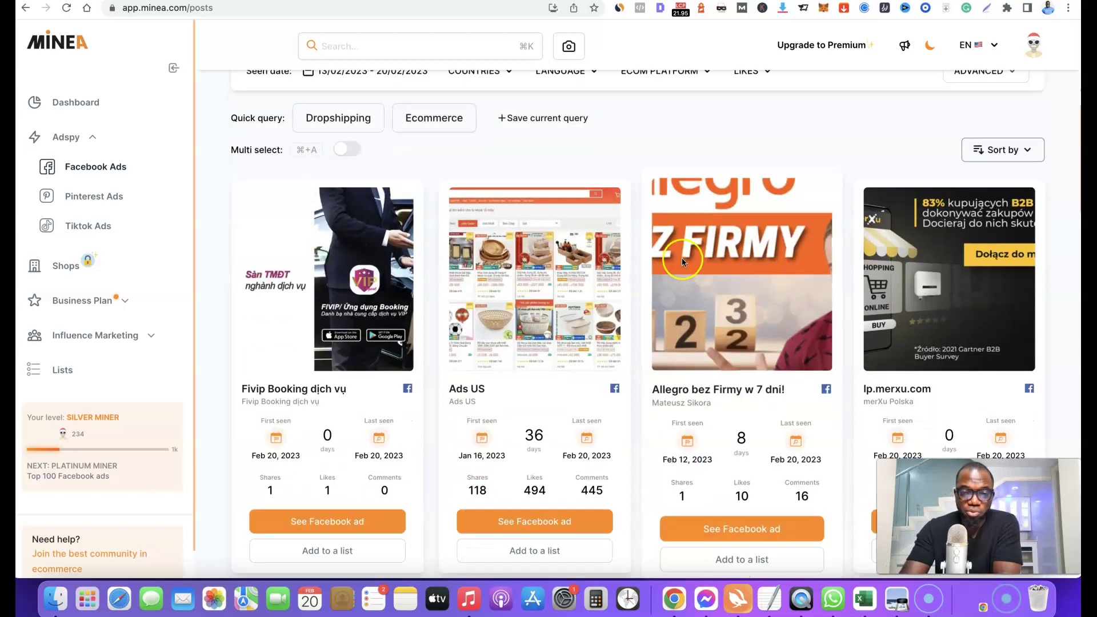
scroll(683, 262, "down", 10)
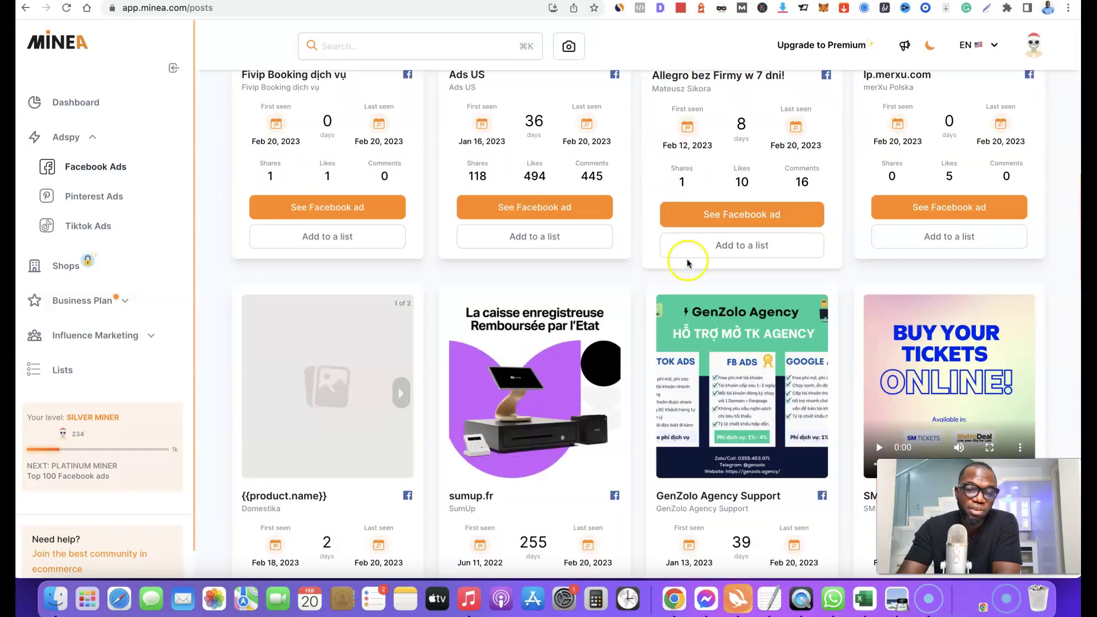
scroll(686, 259, "down", 20)
scroll(687, 261, "up", 20)
scroll(688, 262, "up", 20)
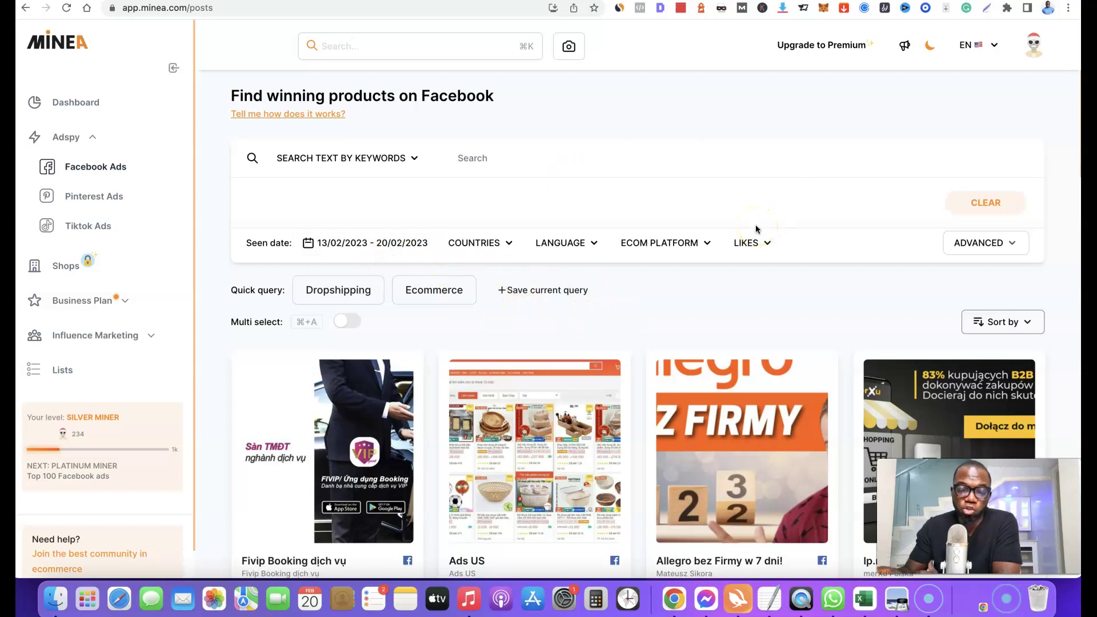
left_click(391, 245)
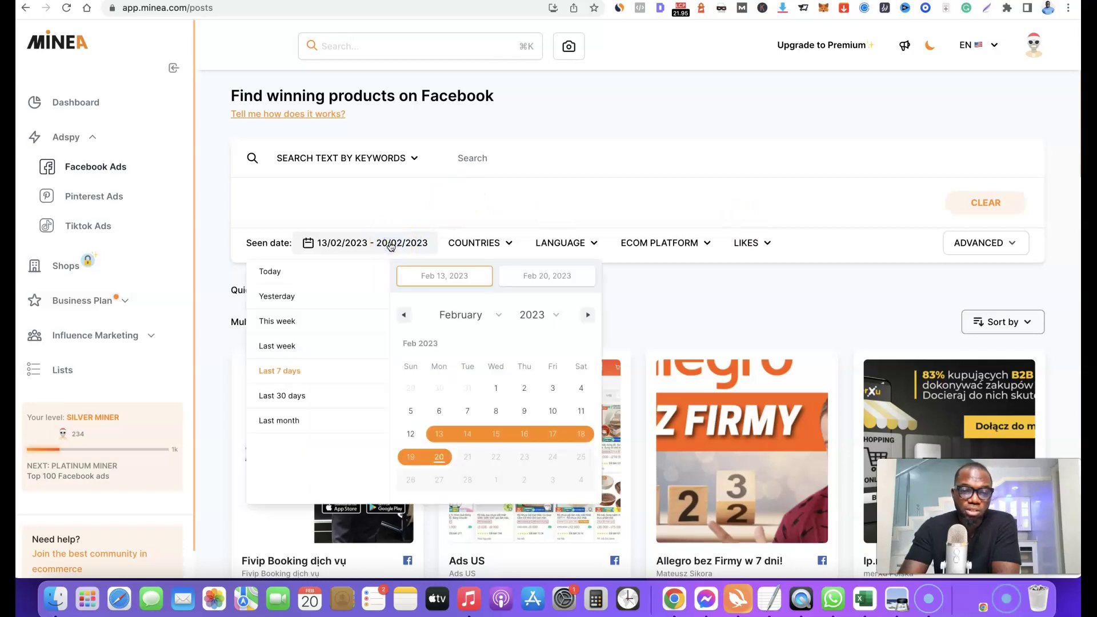
left_click(341, 331)
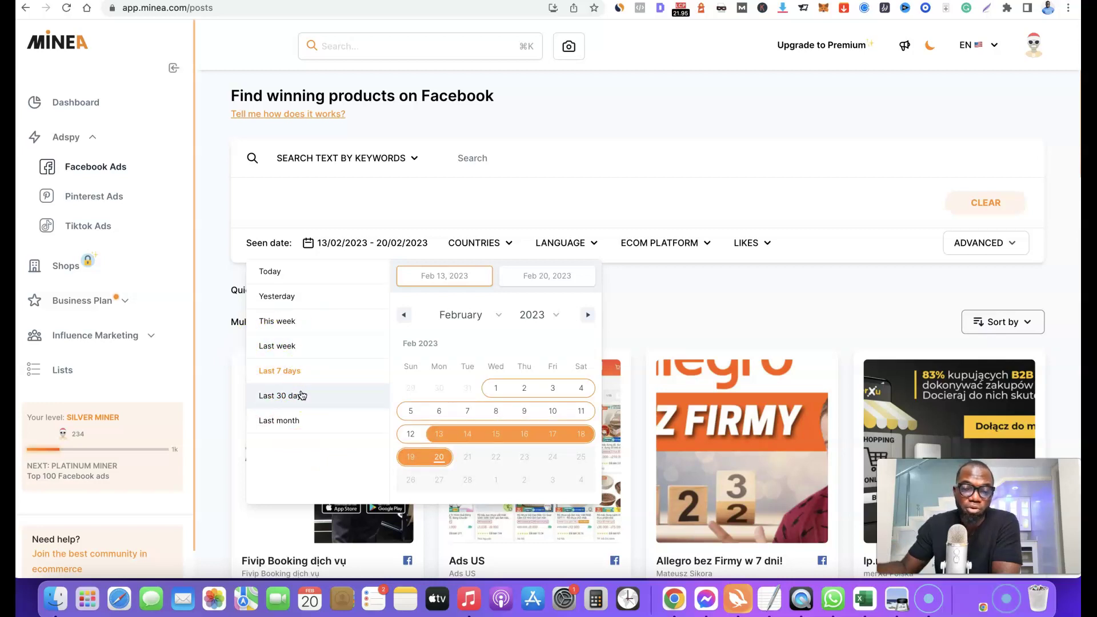
left_click(303, 373)
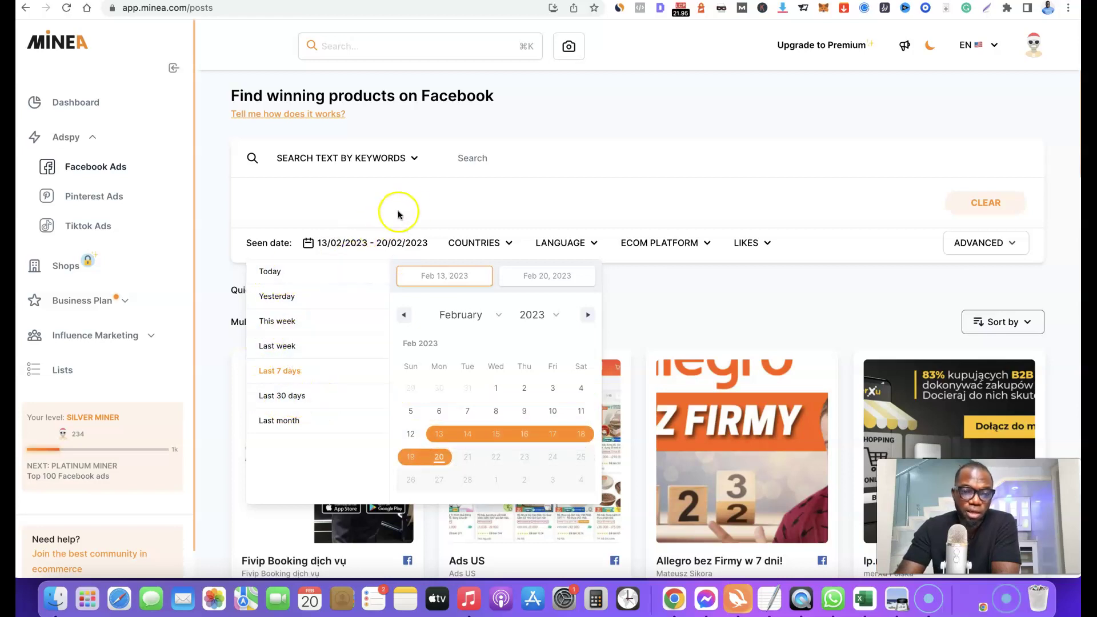
left_click(450, 212)
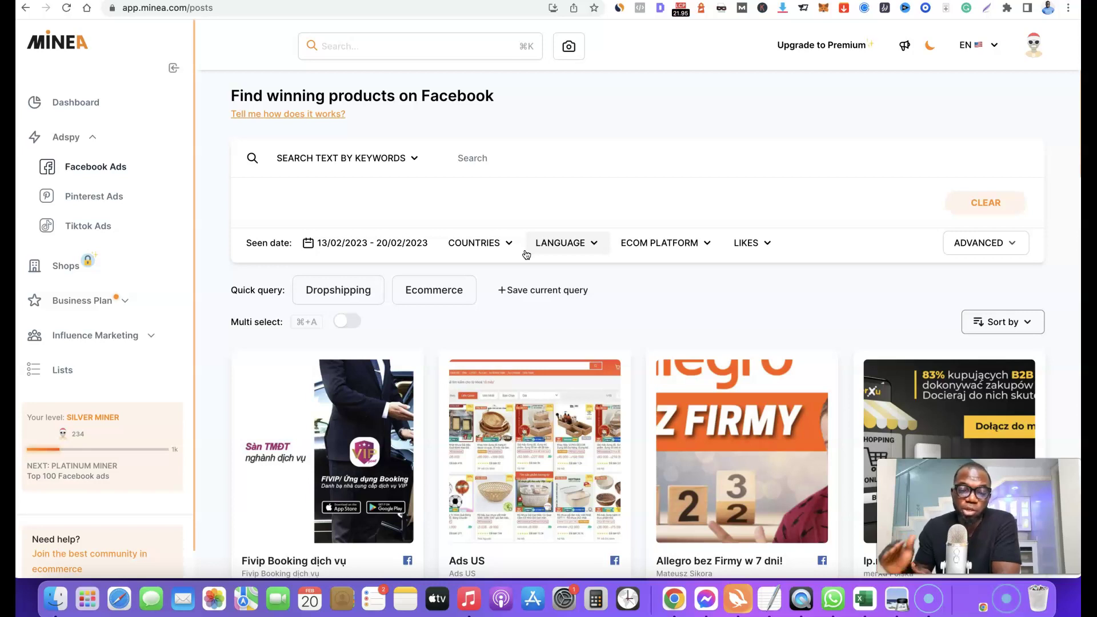
Filter the Facebook ads to Countries: United States and Language: English.
left_click(508, 243)
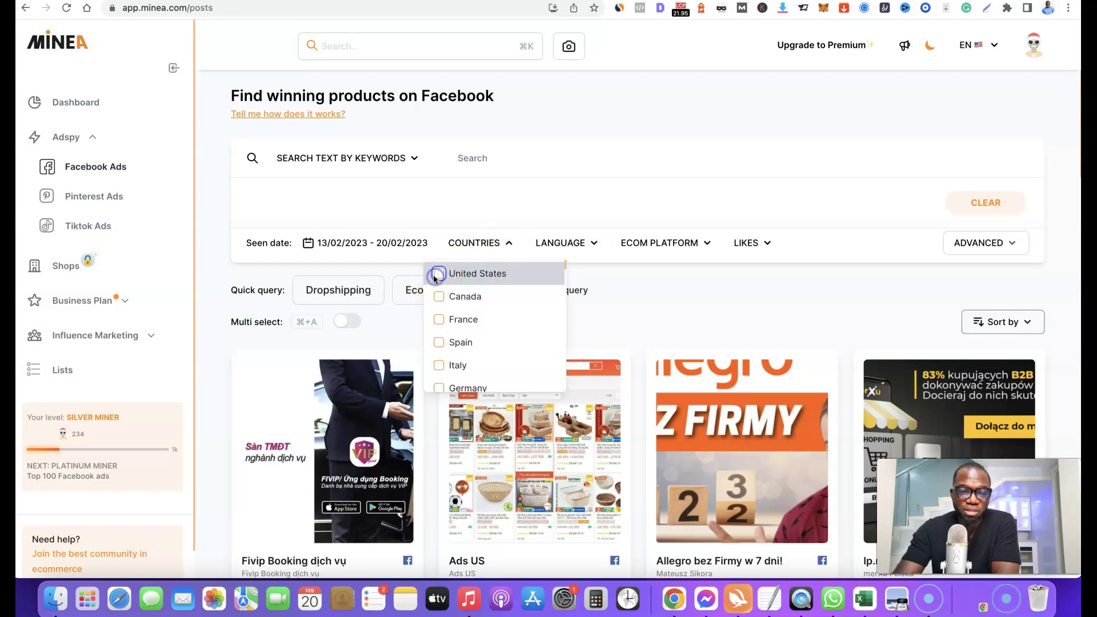
left_click(438, 275)
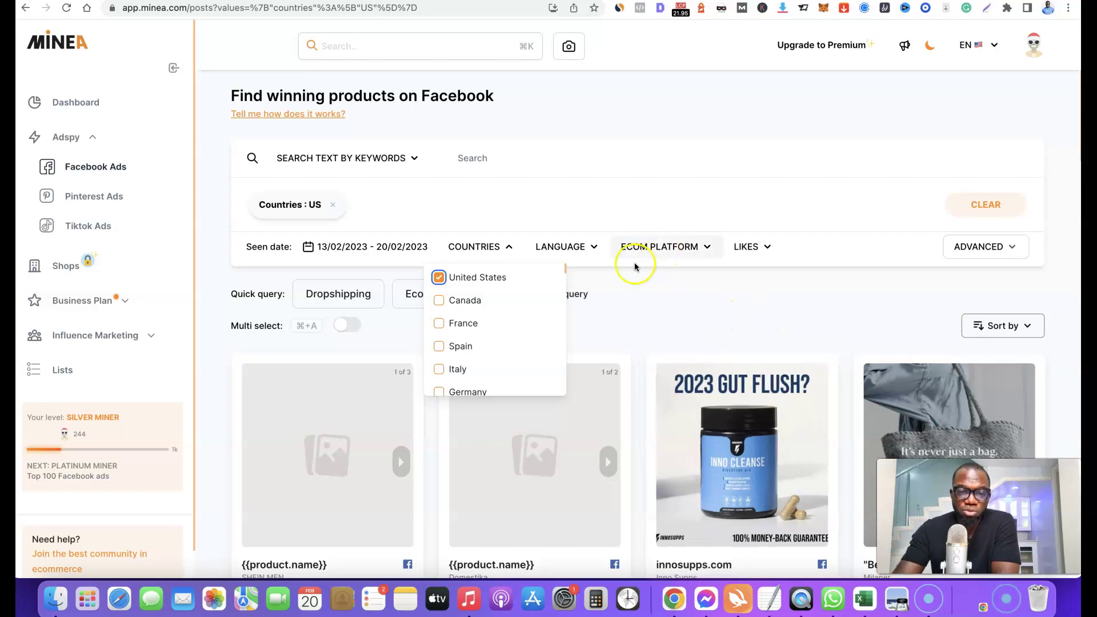
left_click(603, 252)
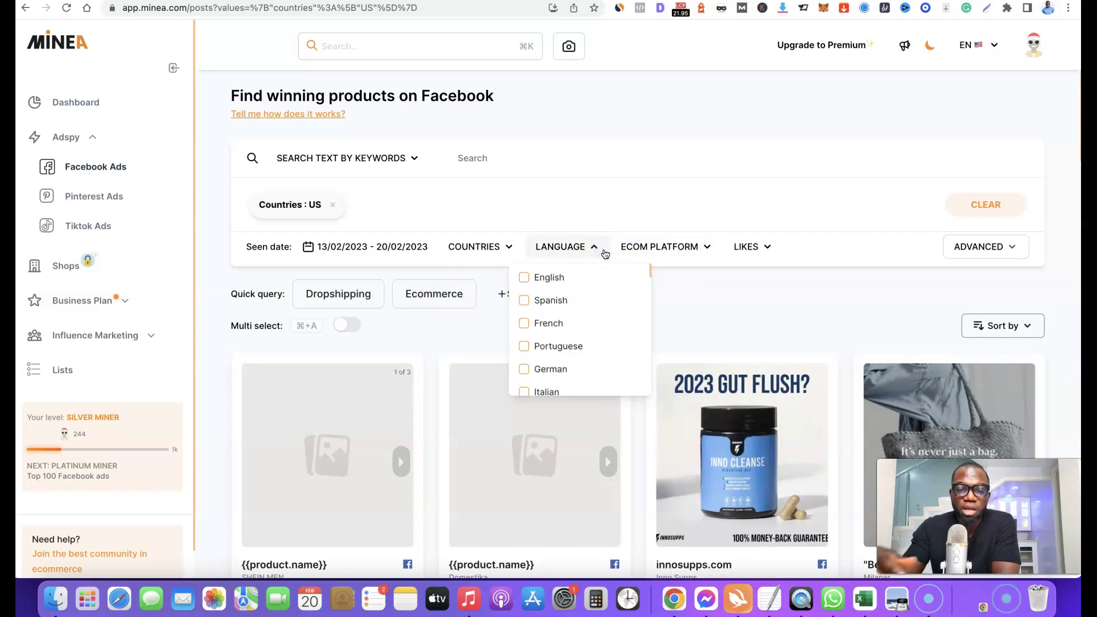
left_click(524, 279)
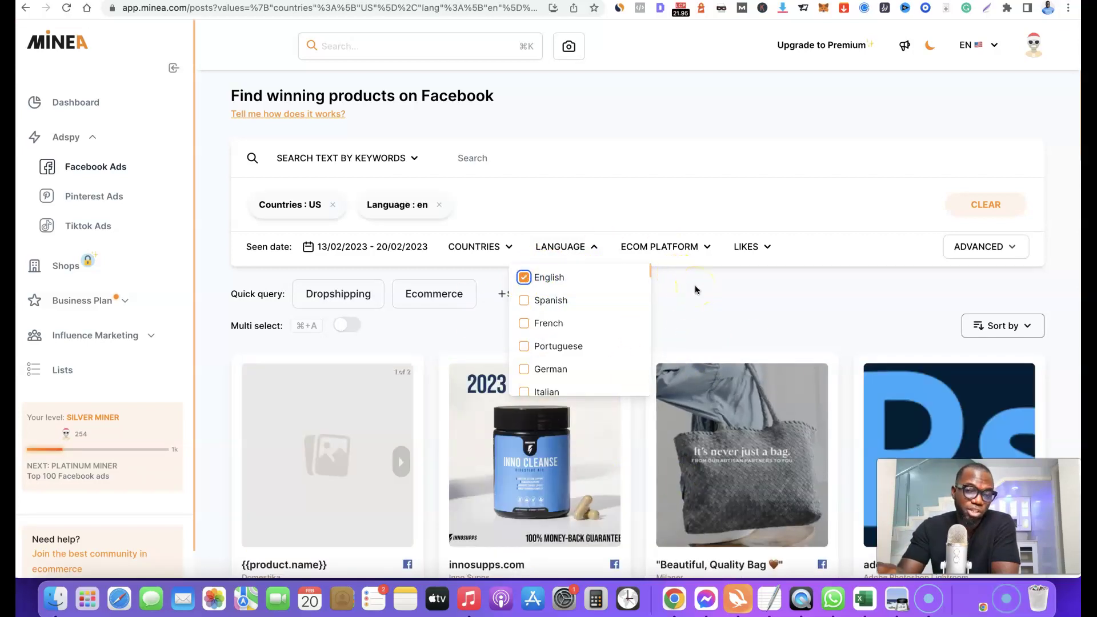
left_click(707, 246)
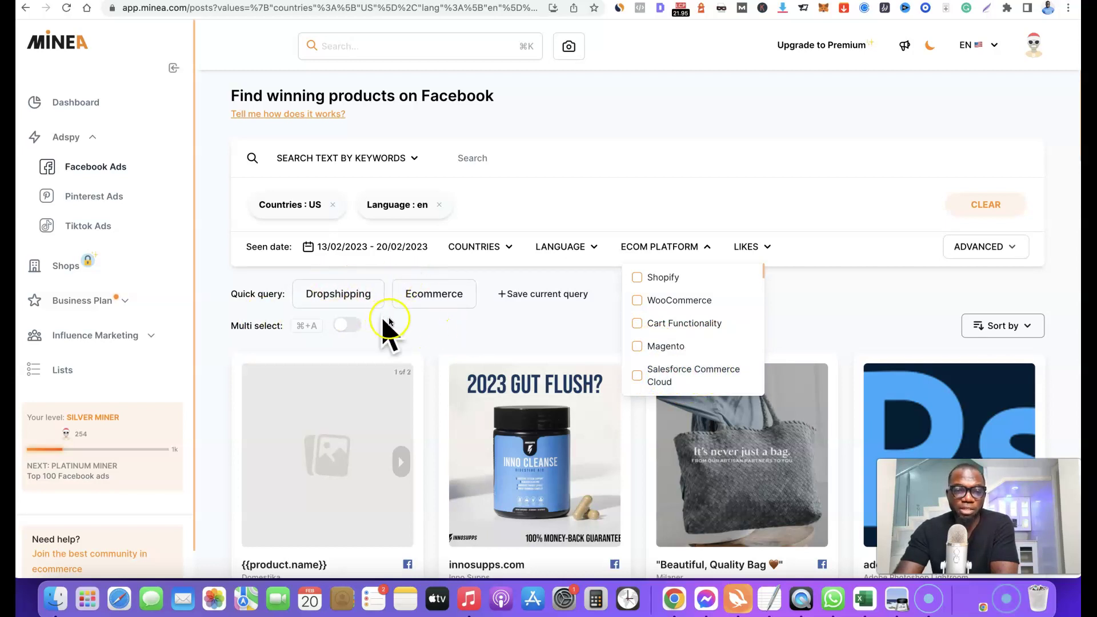
Apply the Dropshipping preset: SHOP_NOW/BUY_NOW CTA, five store platforms, 750+ likes, video ads.
left_click(327, 294)
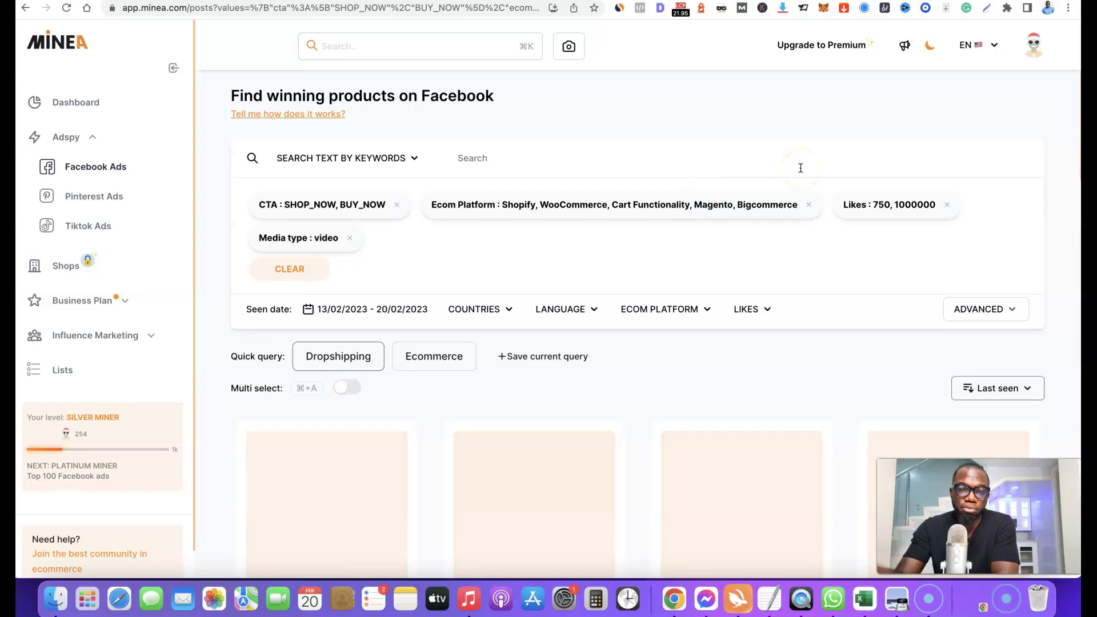
scroll(700, 366, "down", 5)
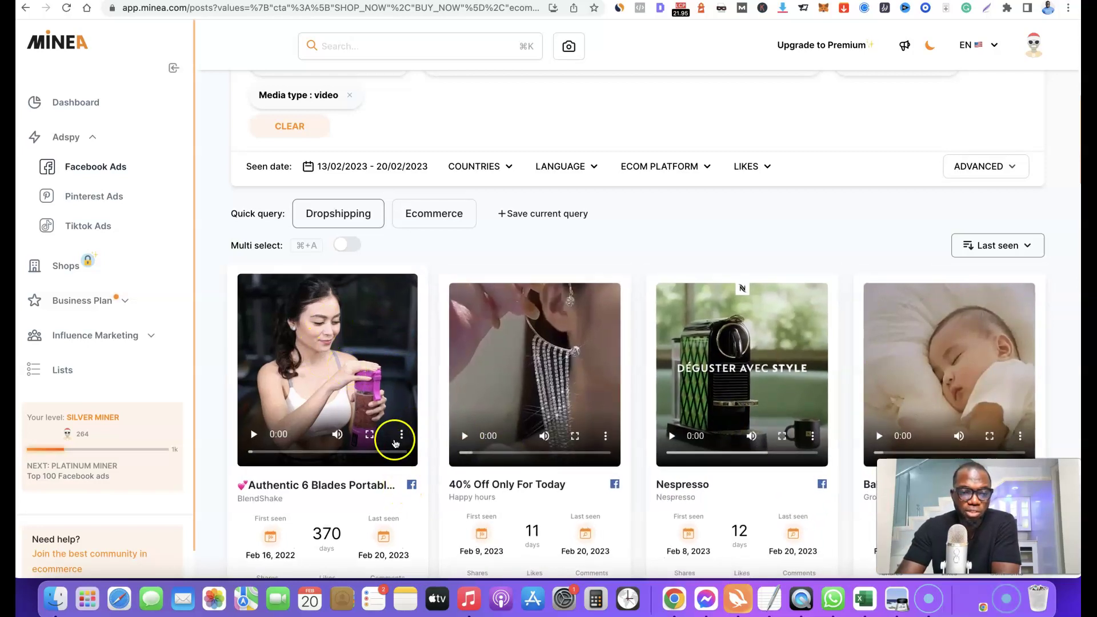
Play the BlendShake 6 Blades blender video and view its 273 shares, 2k likes, 2k comments.
left_click(402, 436)
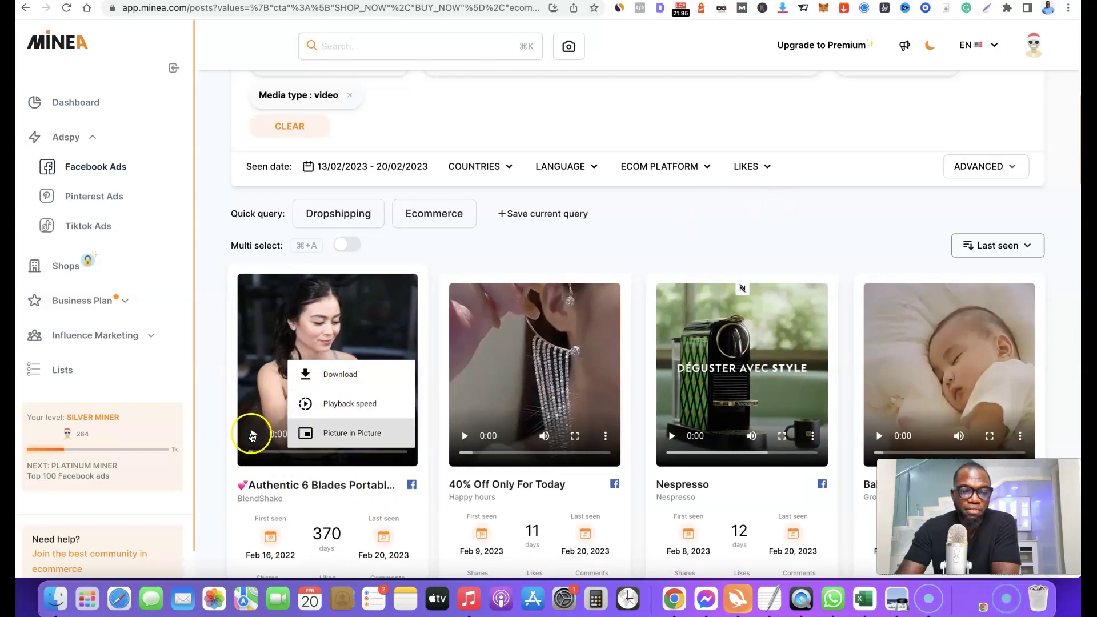
left_click(253, 435)
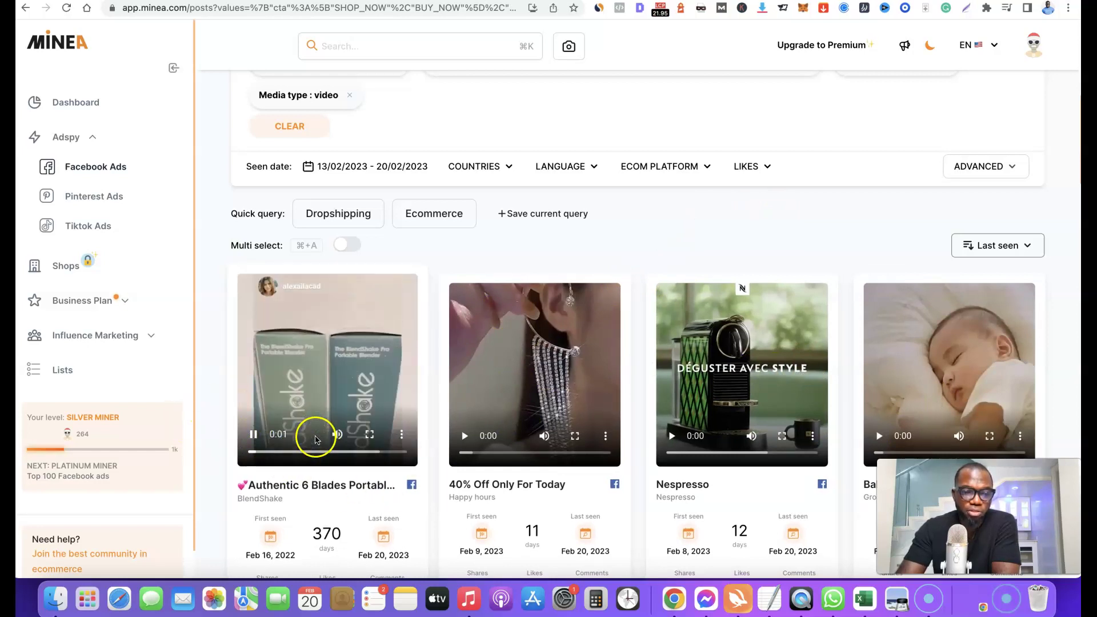
scroll(434, 377, "down", 6)
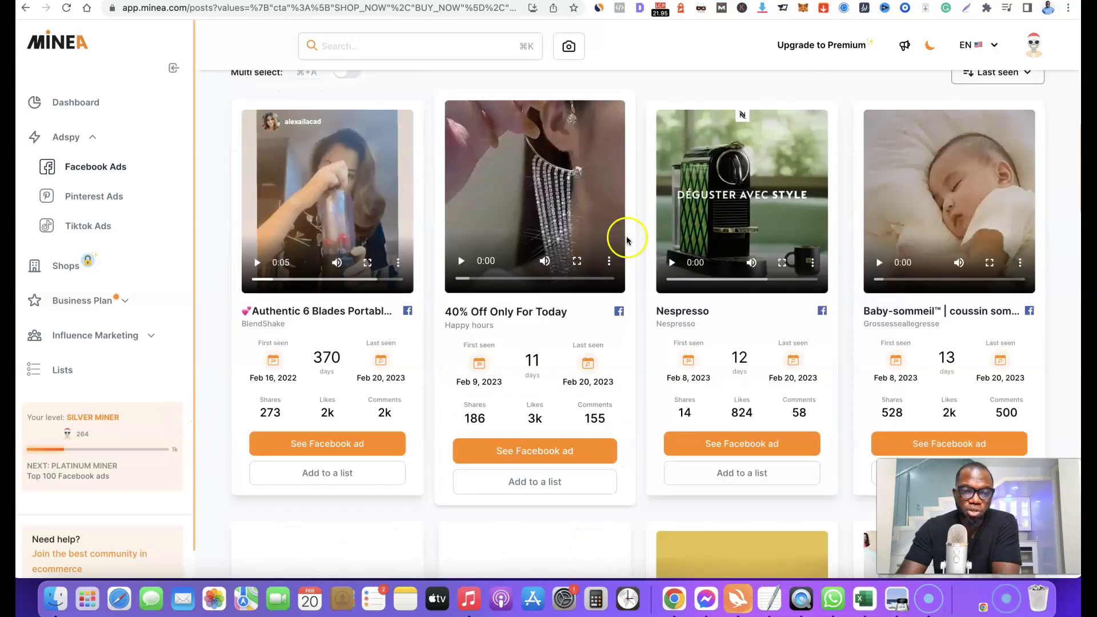
scroll(450, 330, "up", 1)
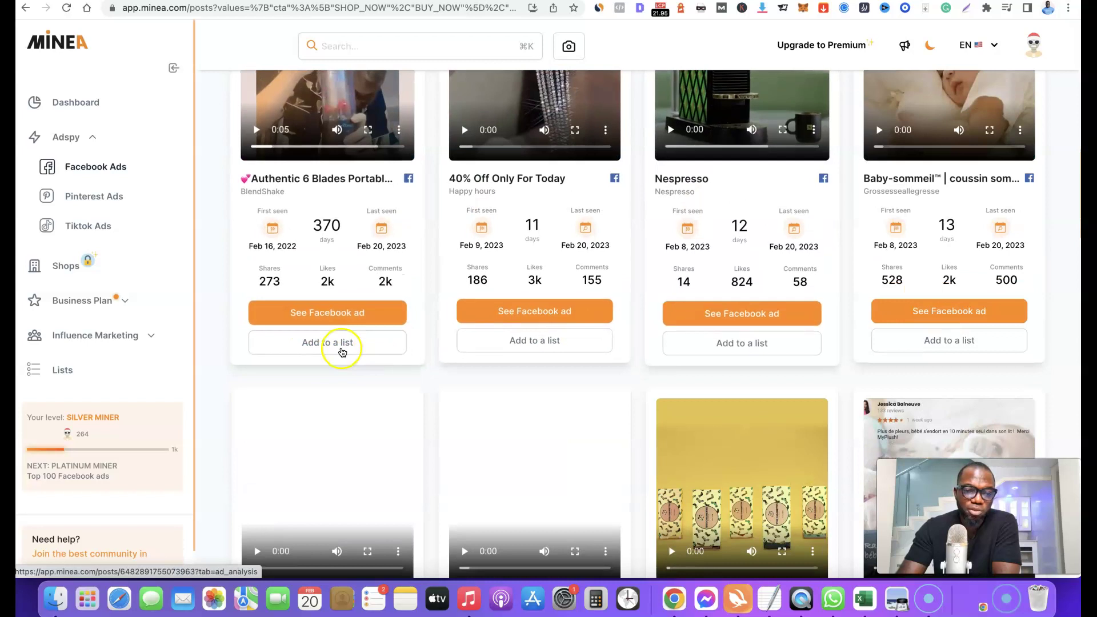
Open the BlendShake ad's analysis page, showing 370 days active and 2 096 likes.
left_click(330, 324)
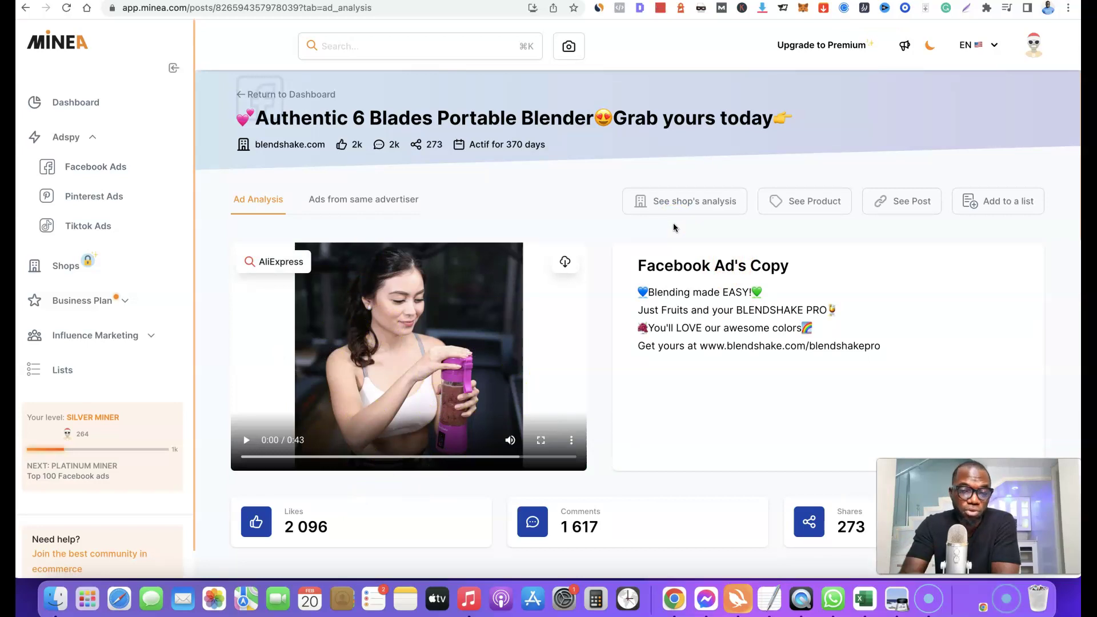
left_click(790, 204)
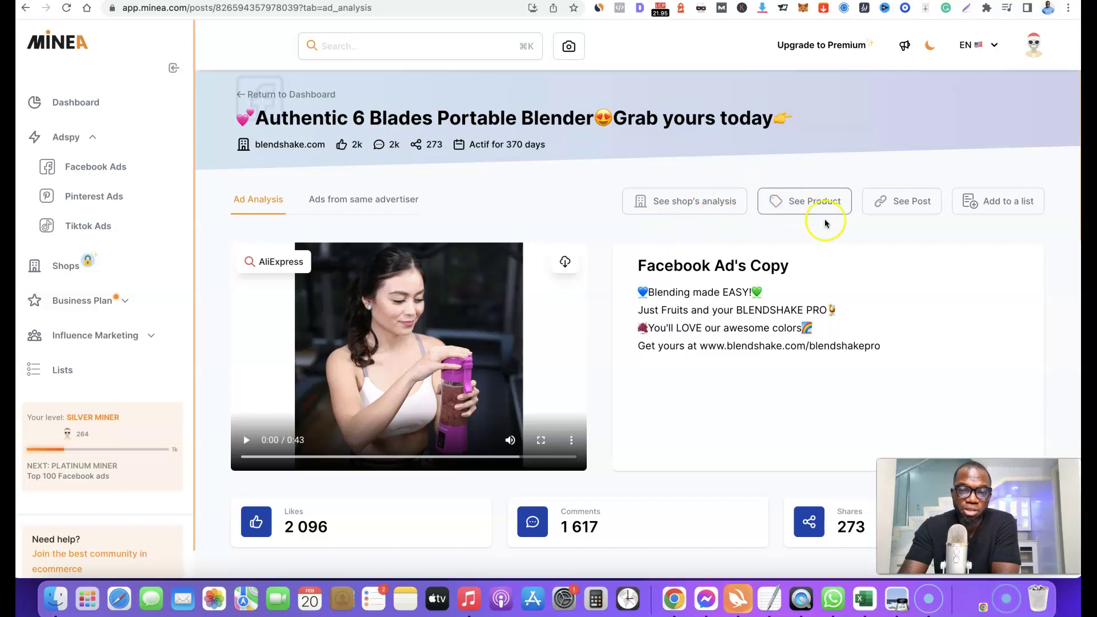
right_click(793, 205)
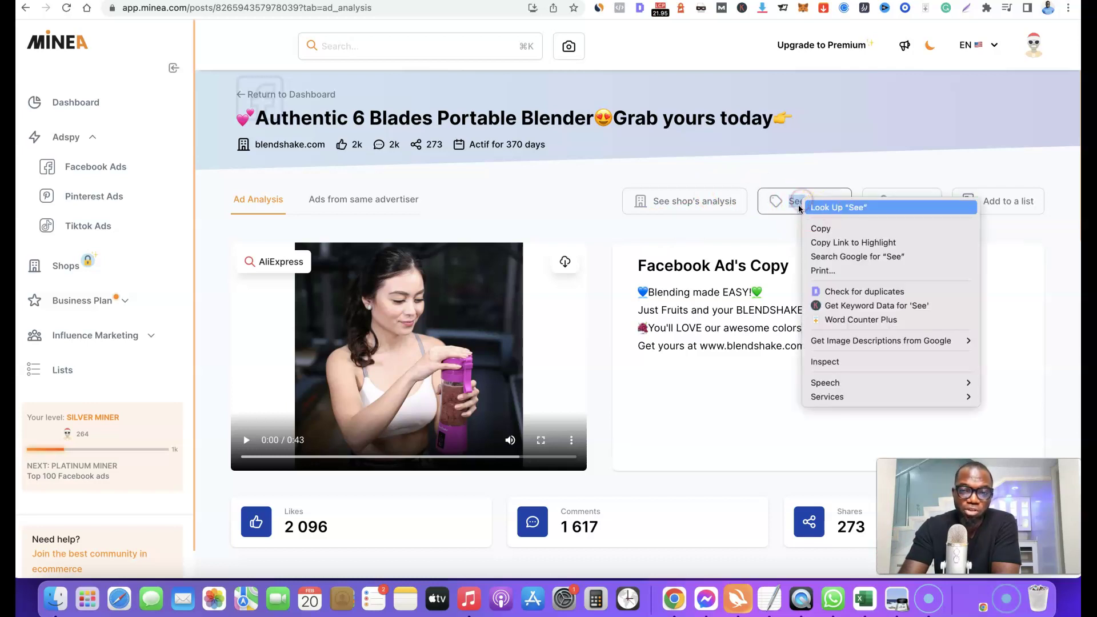
left_click(795, 206)
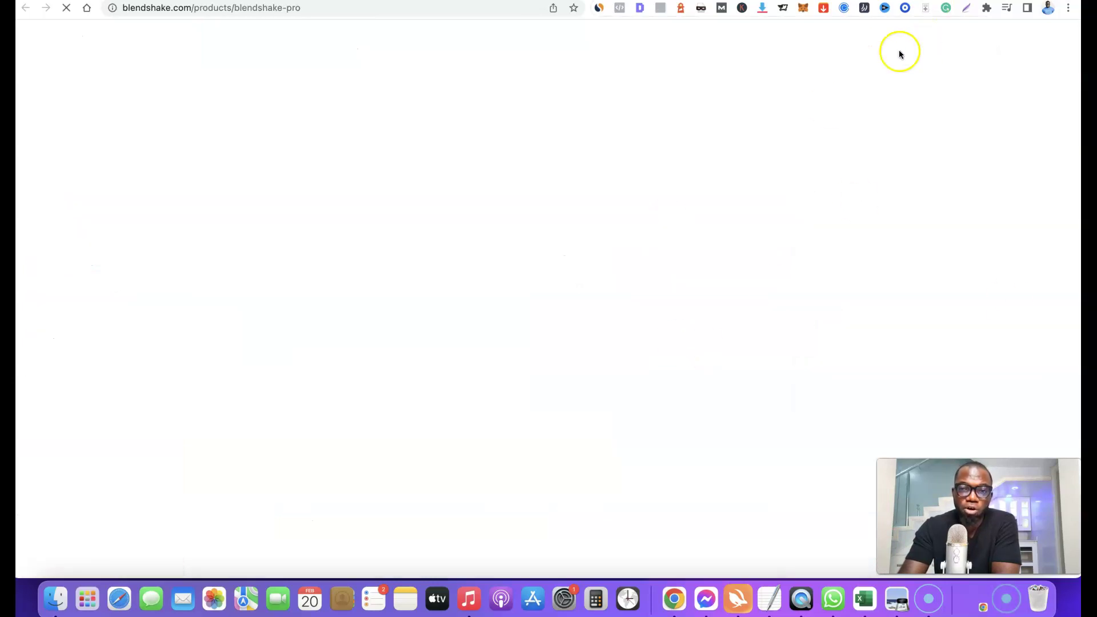
key("super+w")
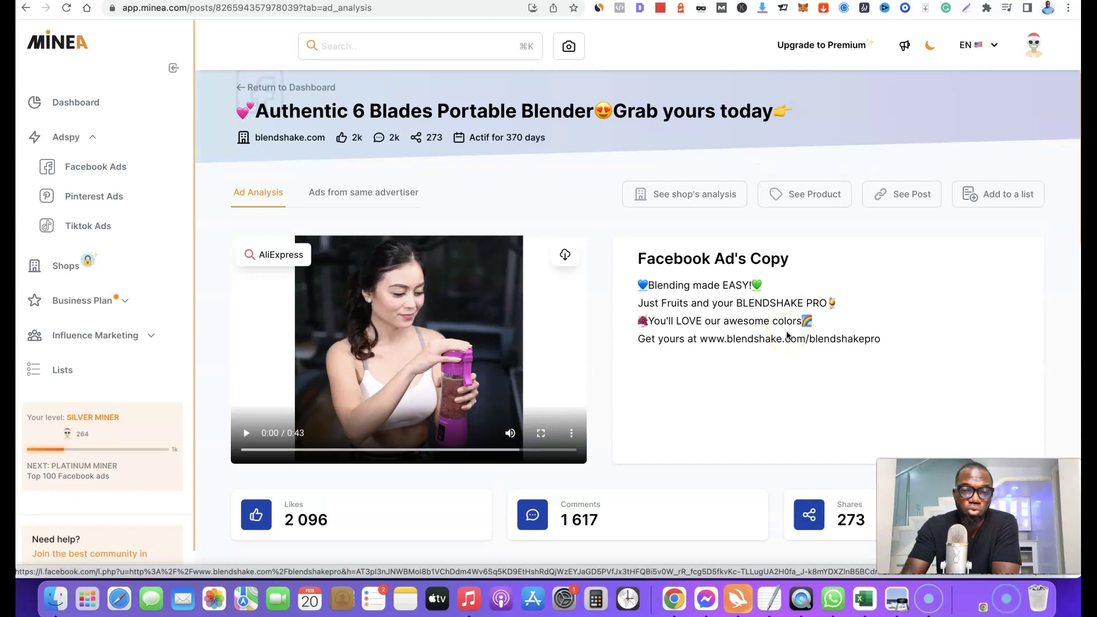
Image-match the ad's blender on AliExpress and browse the matches, e.g. US $14.62 and US $18.18.
left_click(274, 255)
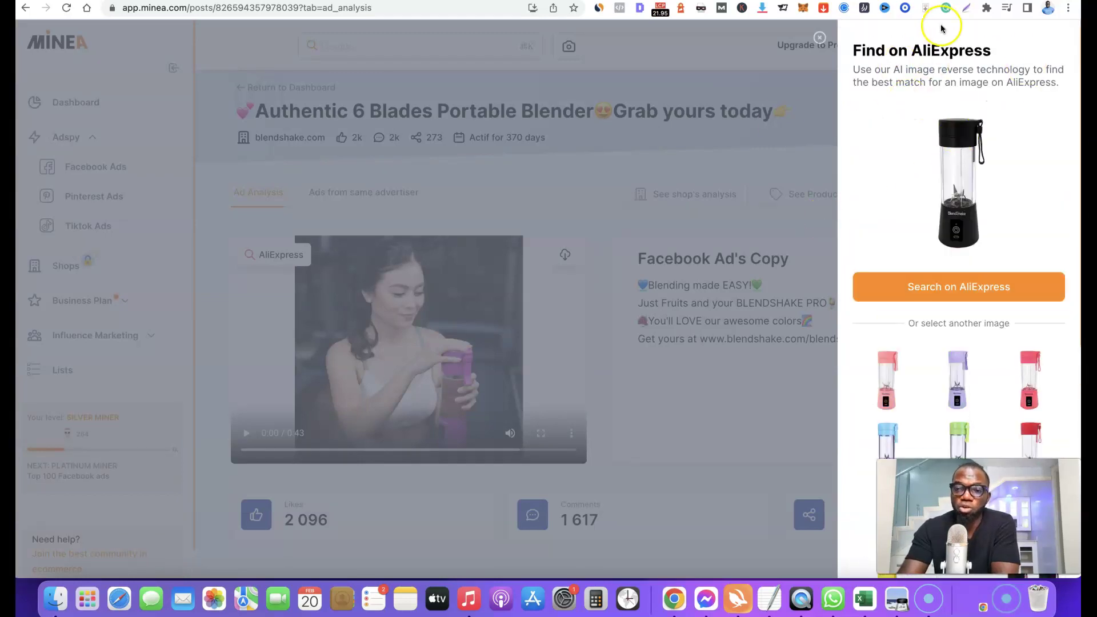
left_click(944, 286)
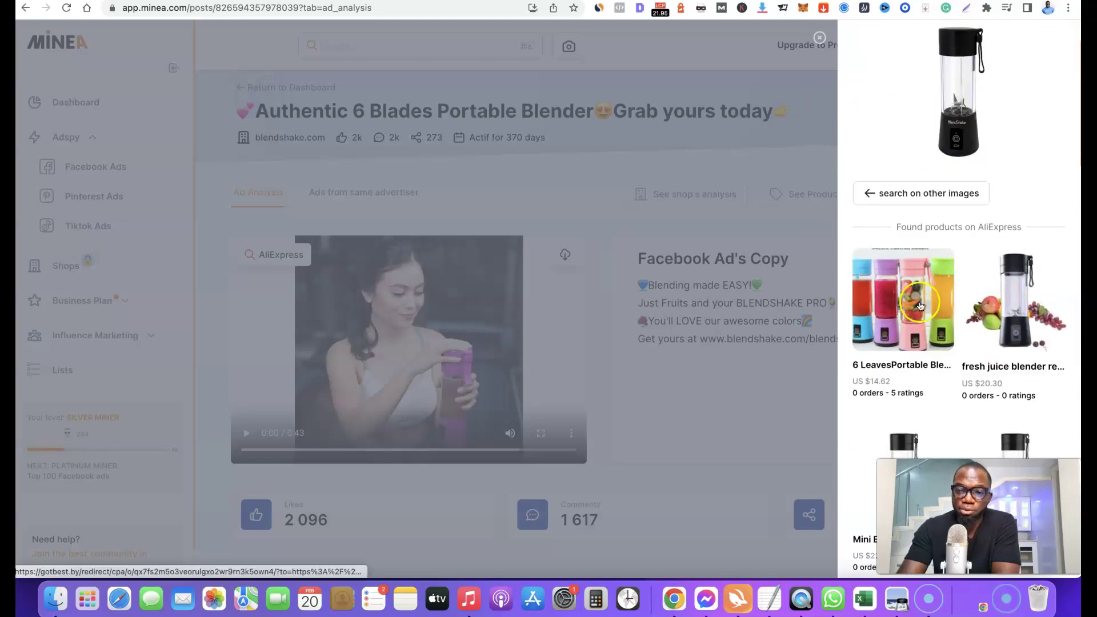
scroll(1061, 317, "down", 1)
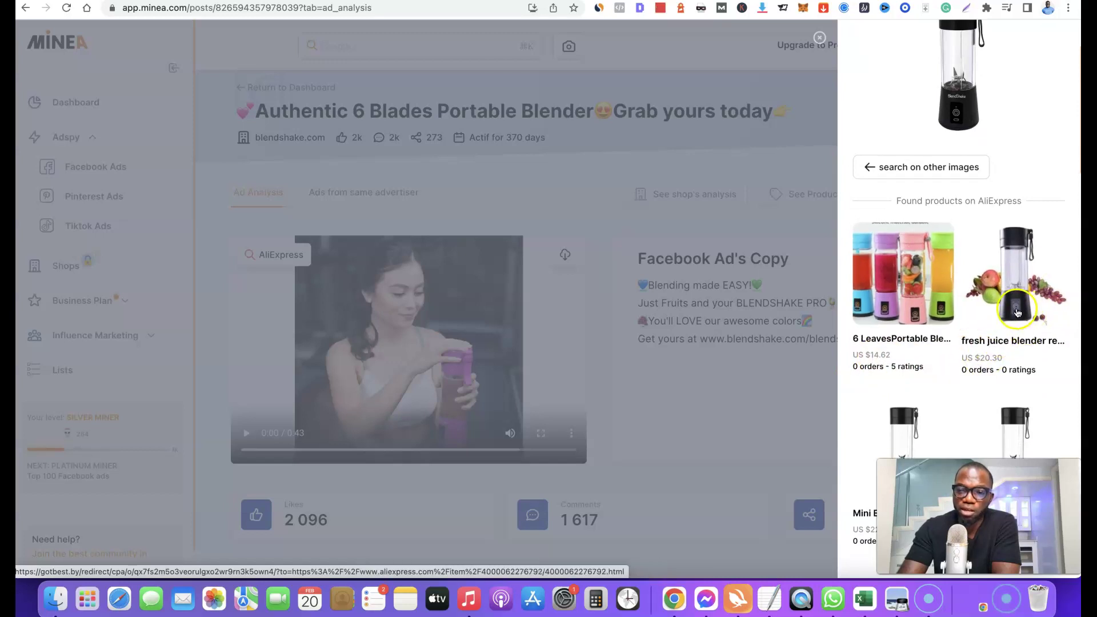
scroll(1019, 344, "down", 1)
scroll(1017, 346, "down", 3)
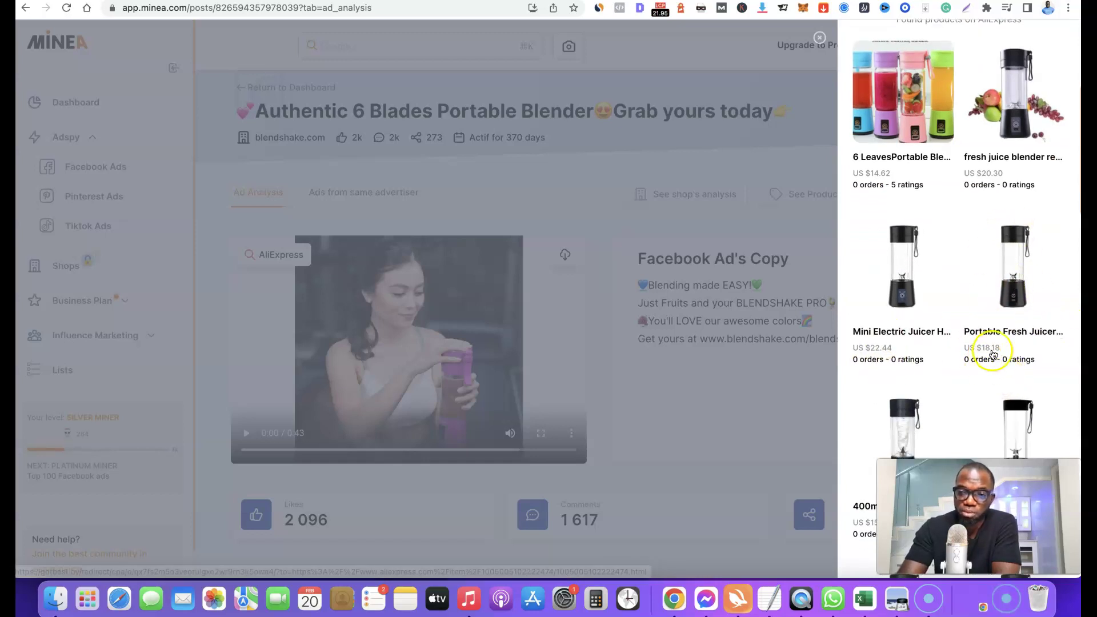
scroll(987, 351, "down", 2)
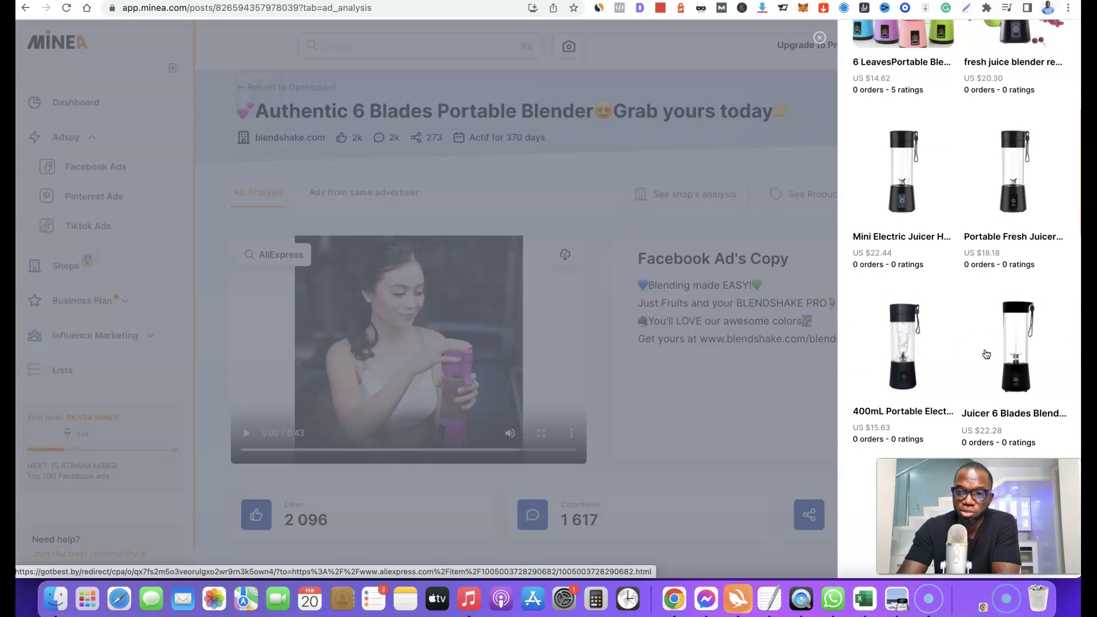
scroll(983, 355, "down", 1)
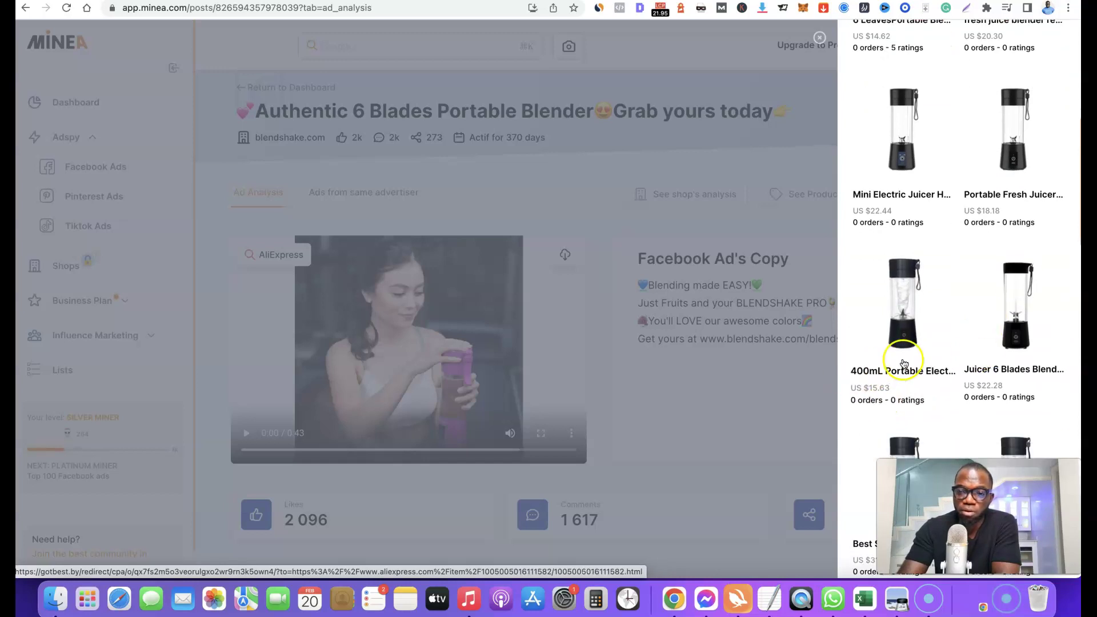
scroll(891, 360, "down", 5)
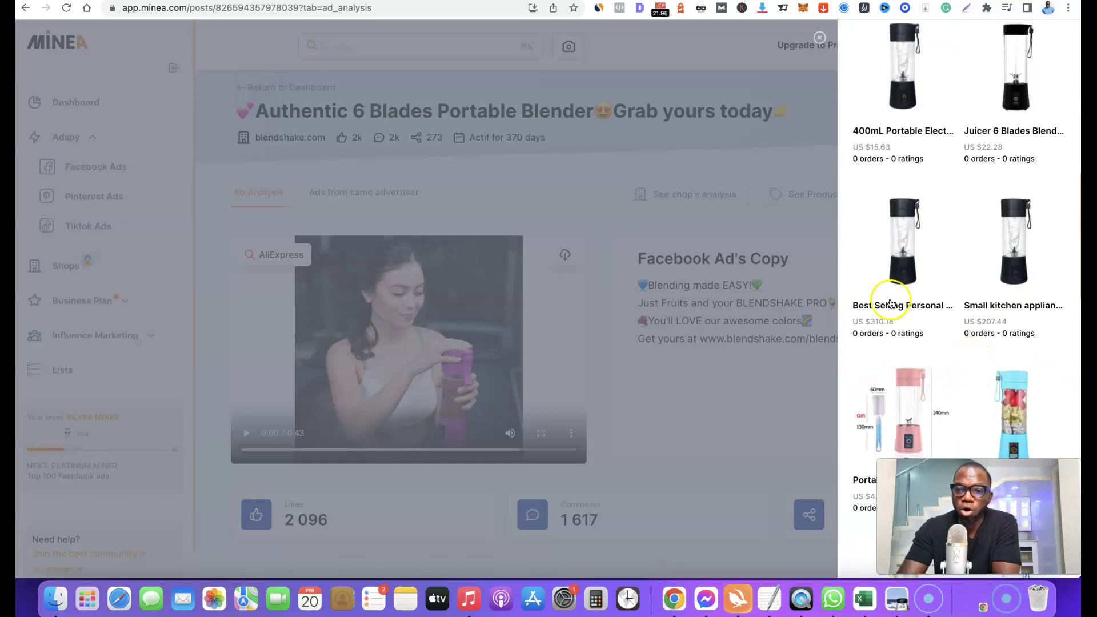
scroll(908, 297, "up", 9)
Check the US $9.71 6 LeavesPortable Blender listing (76 orders), then return to Minea.
left_click(905, 213)
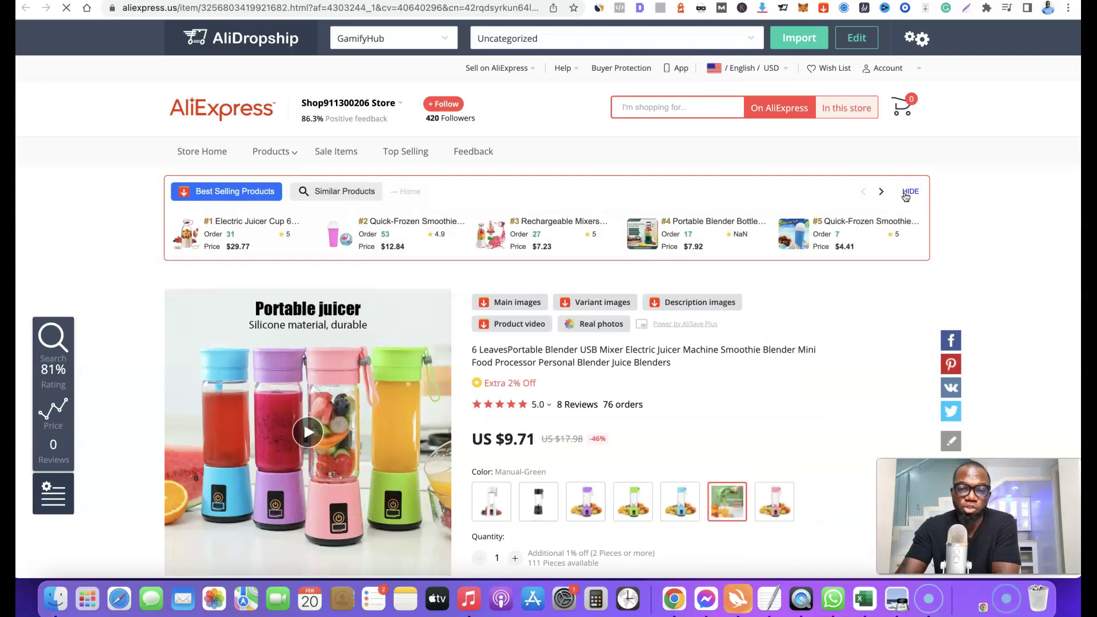
scroll(717, 368, "down", 3)
scroll(719, 369, "down", 1)
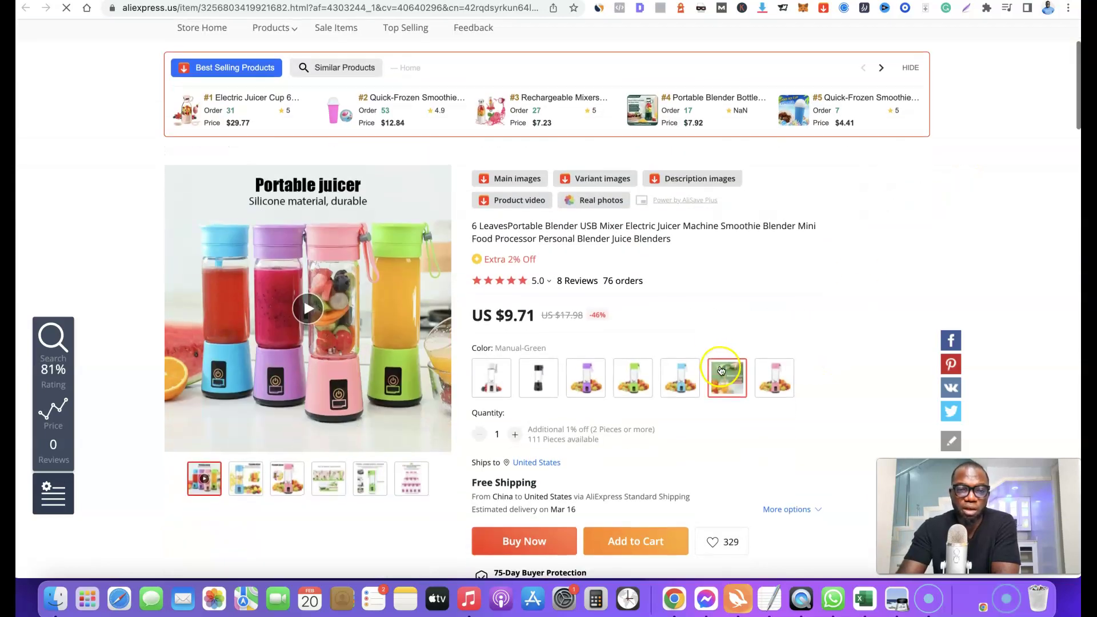
scroll(717, 343, "down", 4)
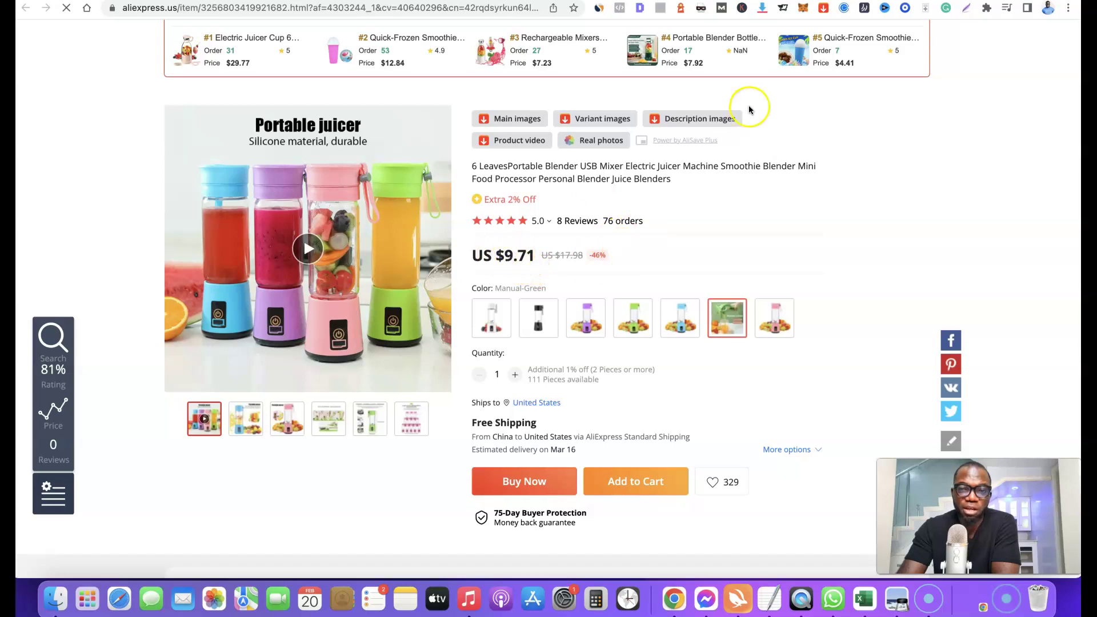
key("ctrl+shift+Tab")
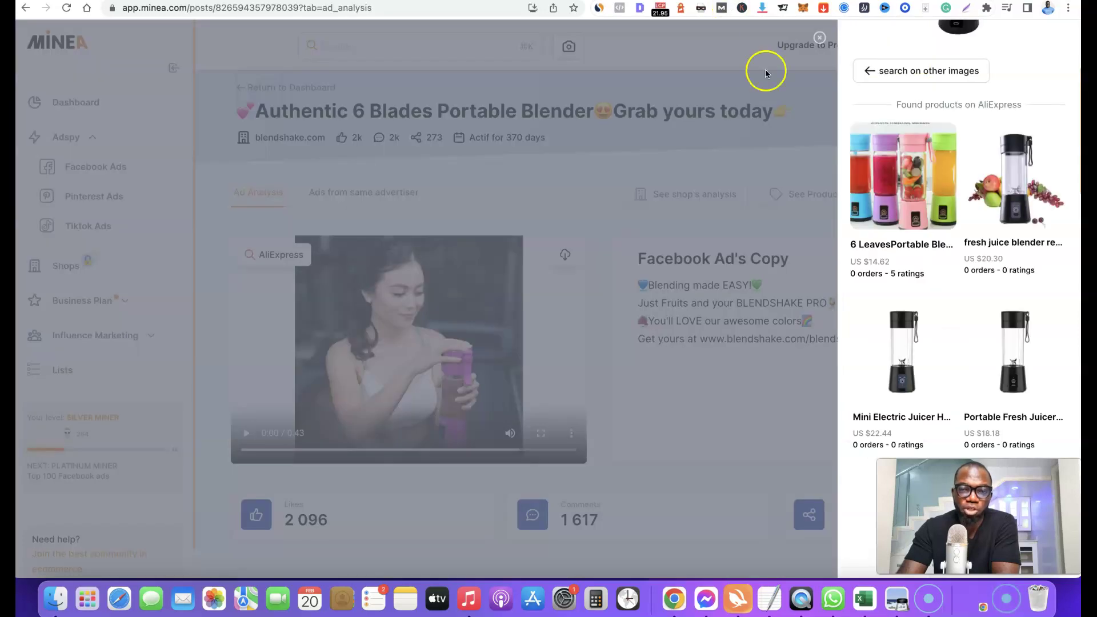
Close the AliExpress panel and open the BlendShake Pro store page selling at ₱1,495.00.
left_click(718, 171)
left_click(792, 182)
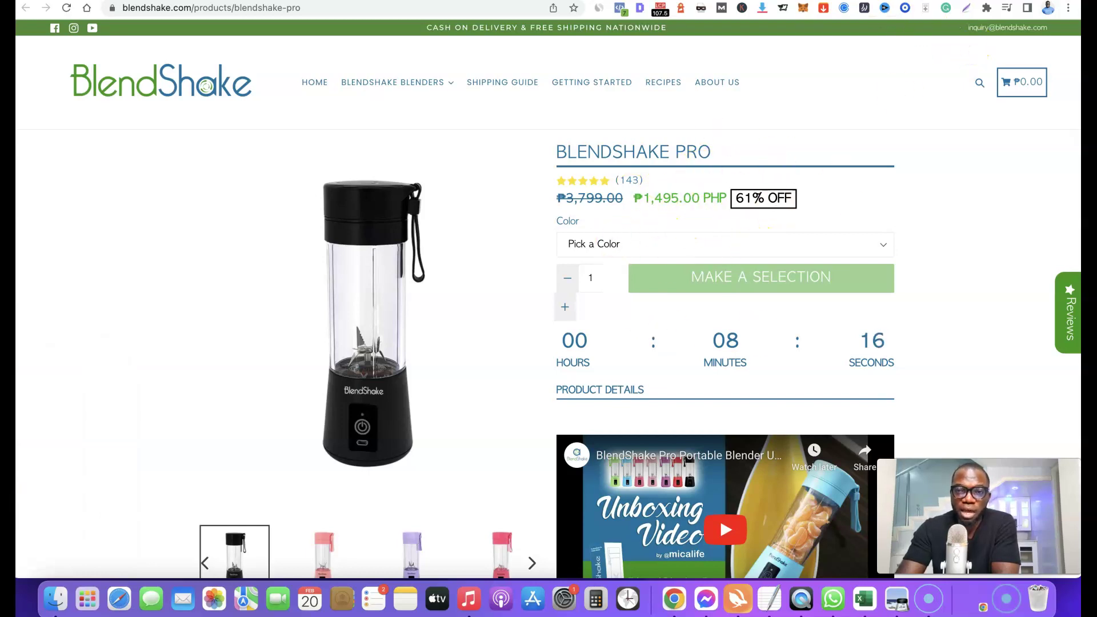
Switch from the BlendShake Pro page to the AliExpress juicer listing tab to compare prices.
key("ctrl+Tab")
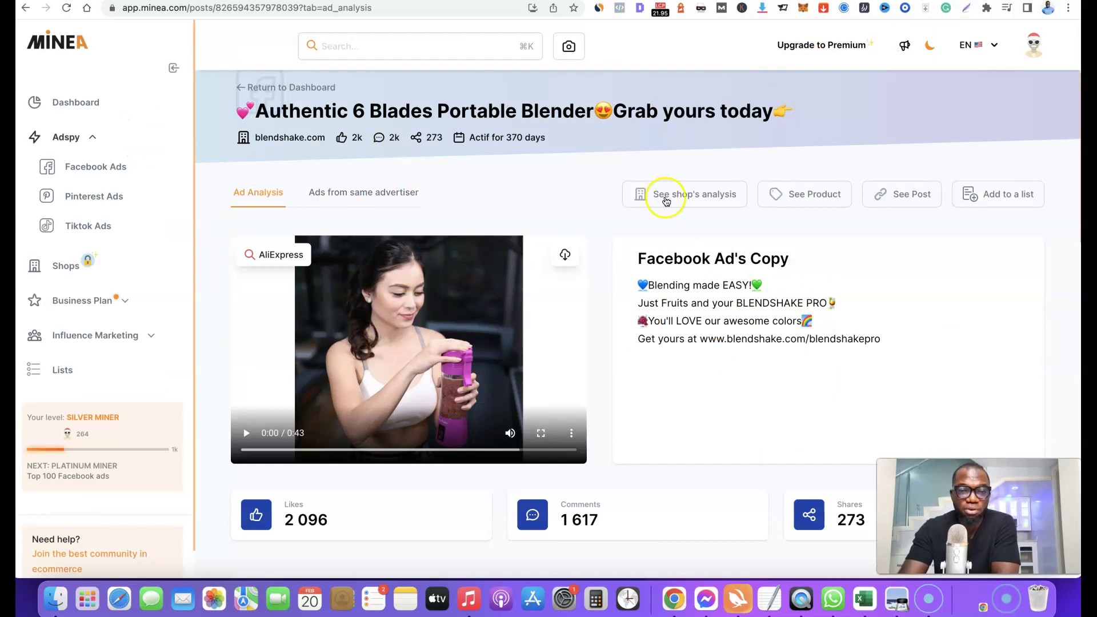
scroll(663, 222, "down", 1)
scroll(663, 222, "down", 3)
scroll(663, 220, "up", 4)
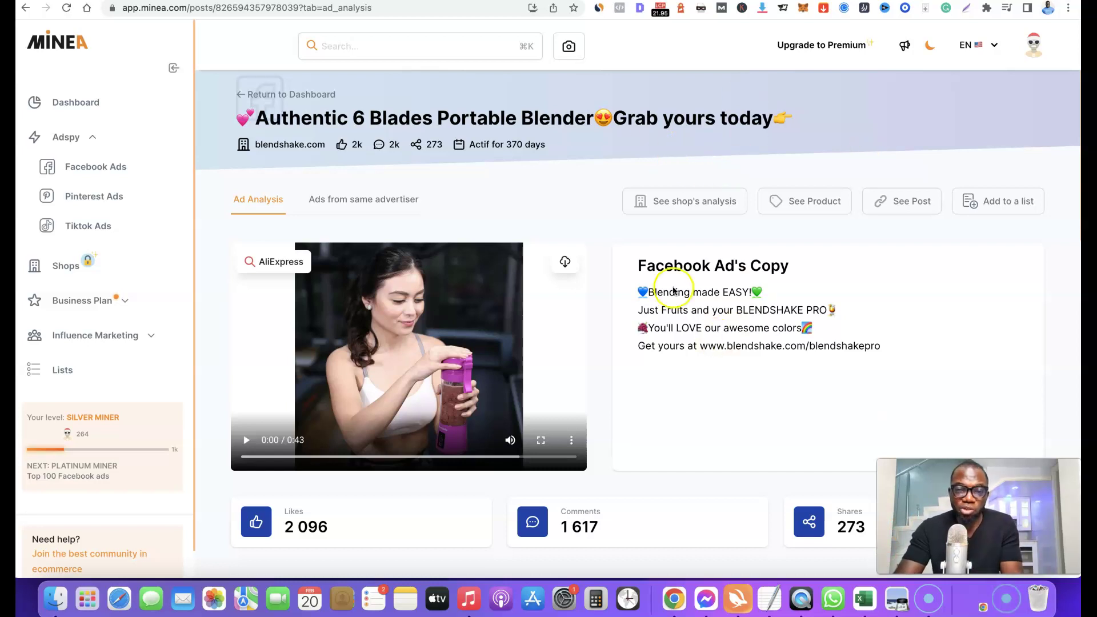
Switch to the en.minea.com tab showing Minea's homepage and Start for €0 offer.
key("ctrl+Tab")
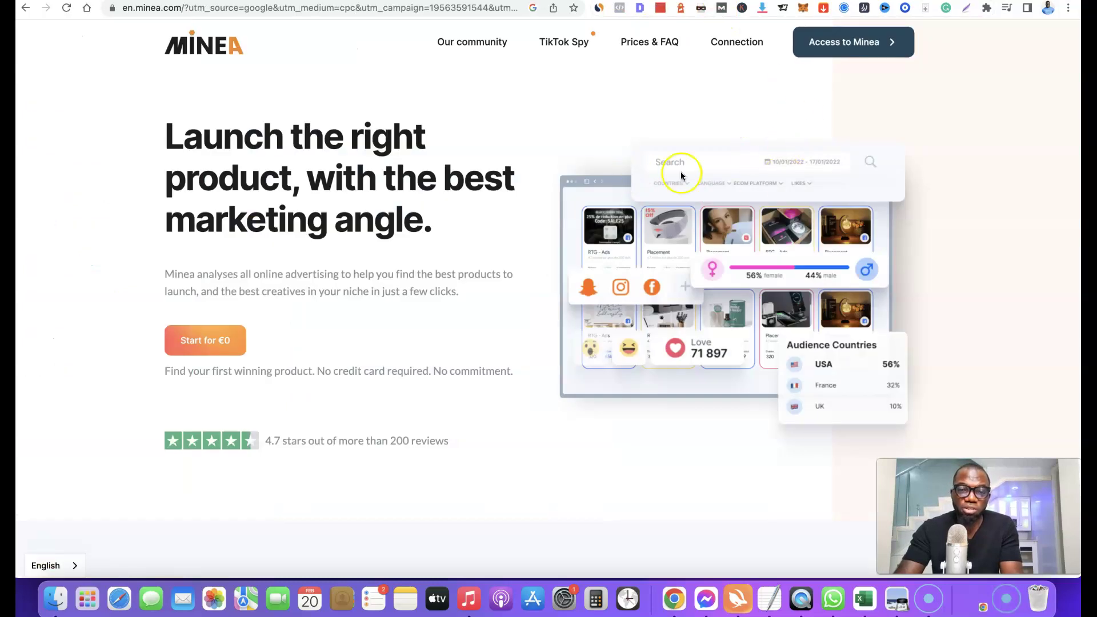